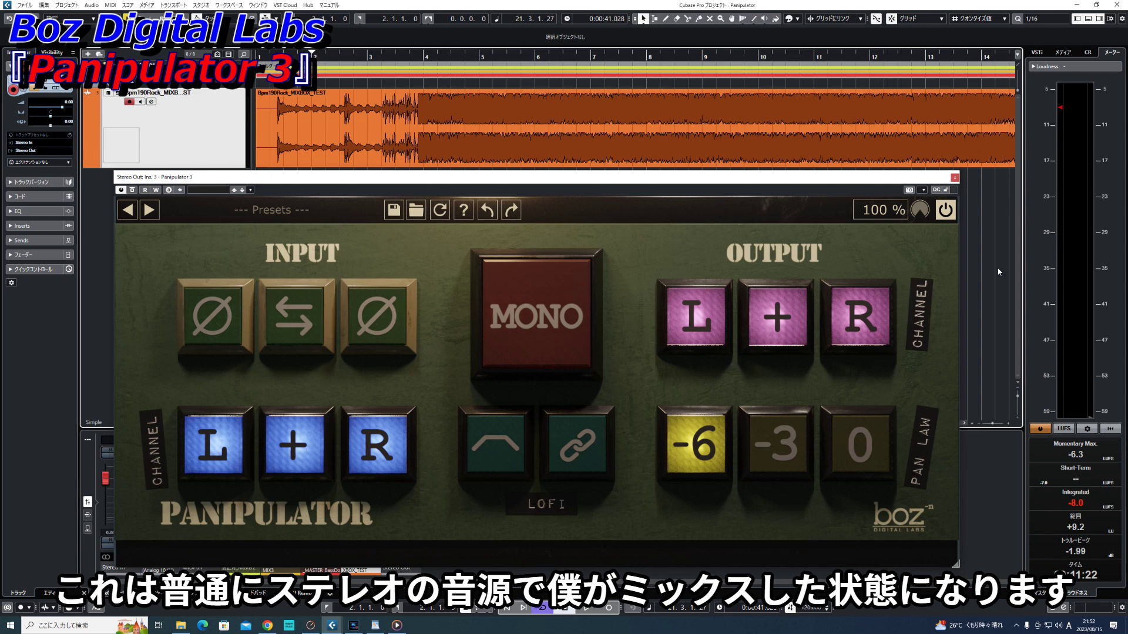
Step: Play the stereo mix and repeatedly toggle mono summing to compare mono with stereo, and stop playback with mono off
key("space")
key("space")
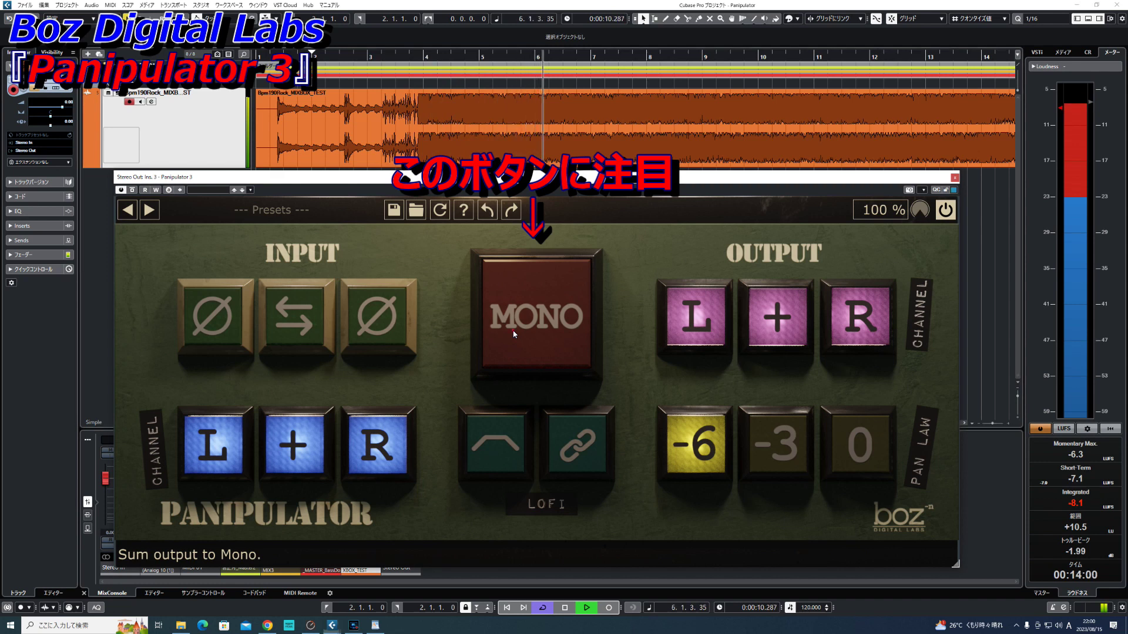
left_click(513, 334)
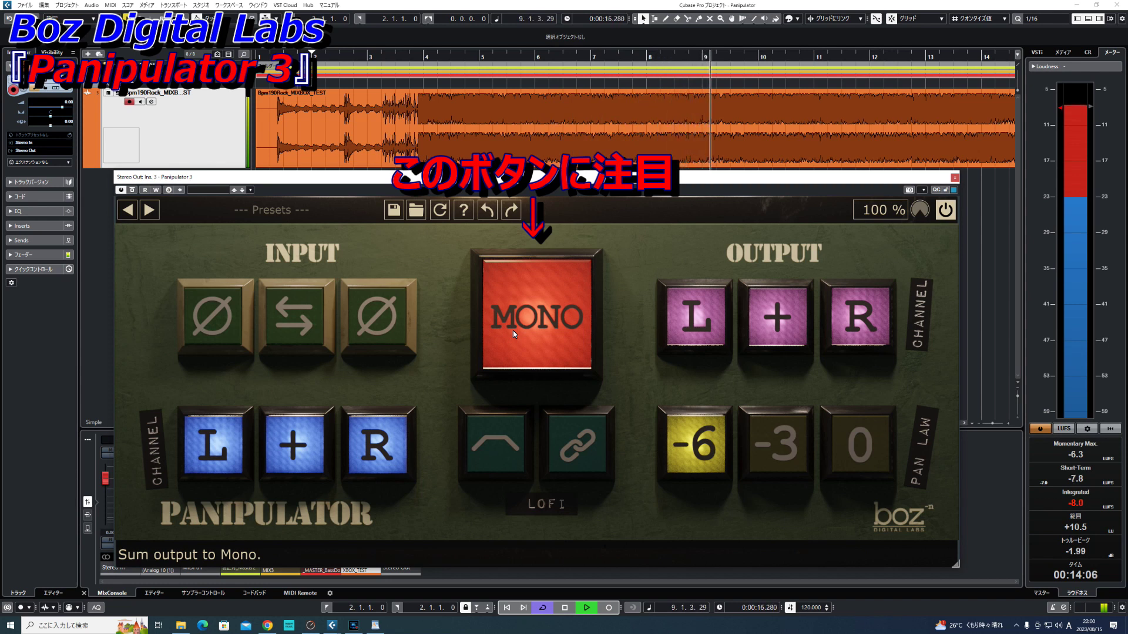
left_click(513, 332)
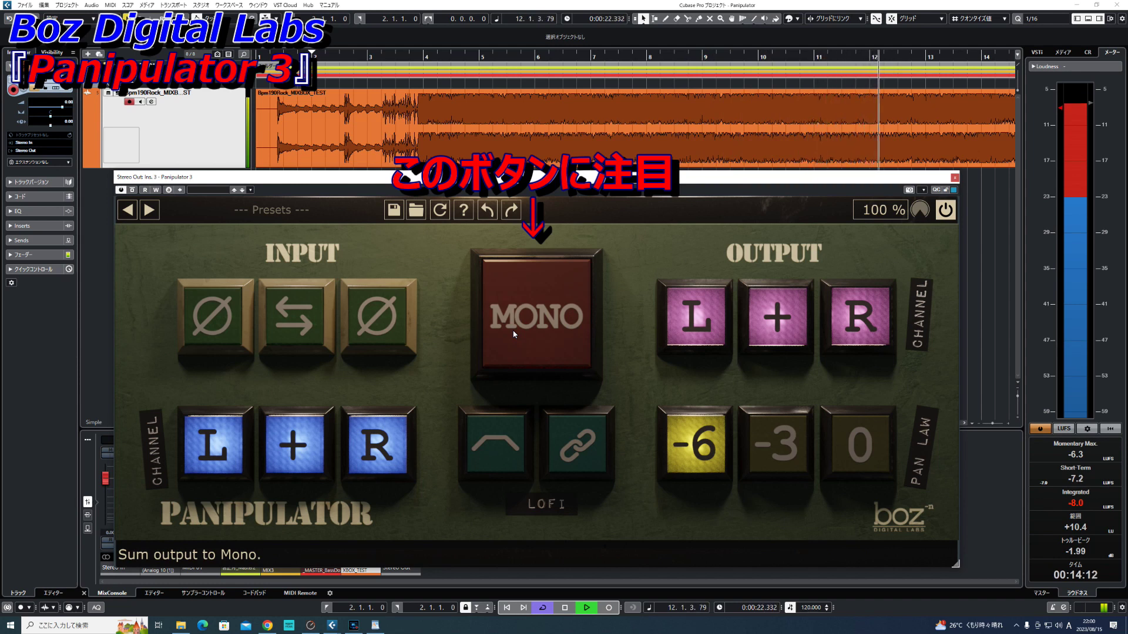
left_click(513, 335)
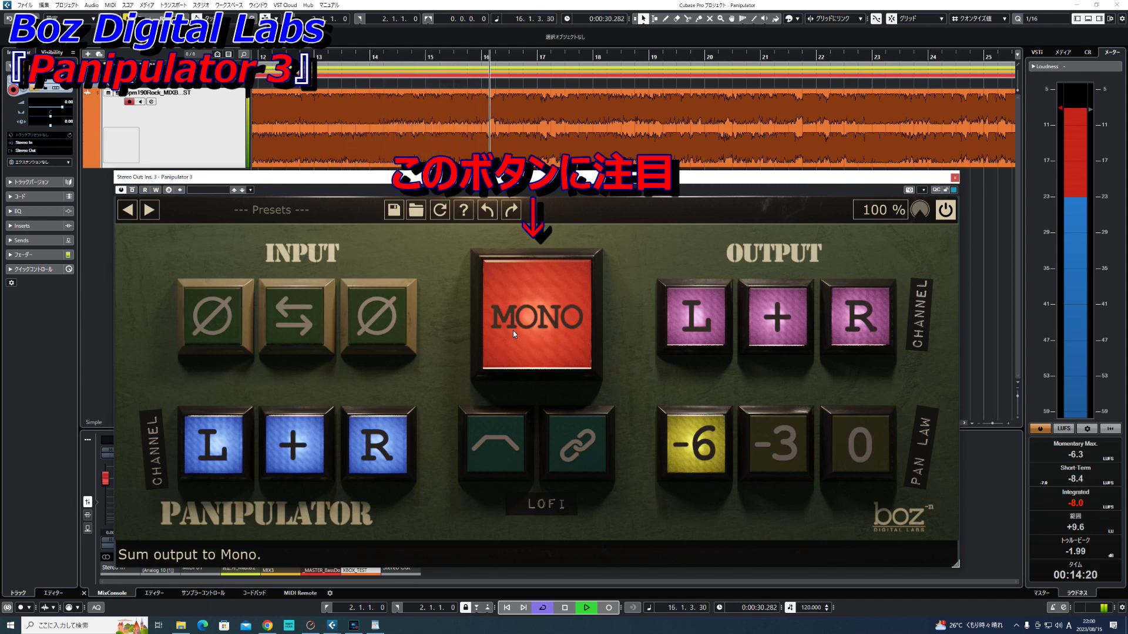
left_click(513, 332)
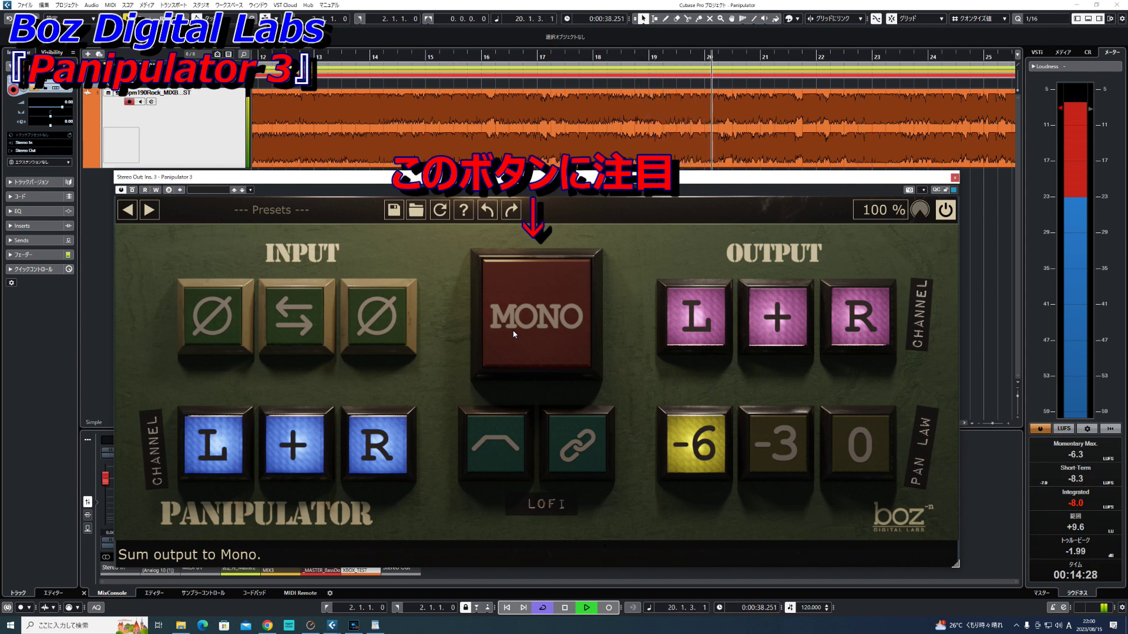
left_click(513, 334)
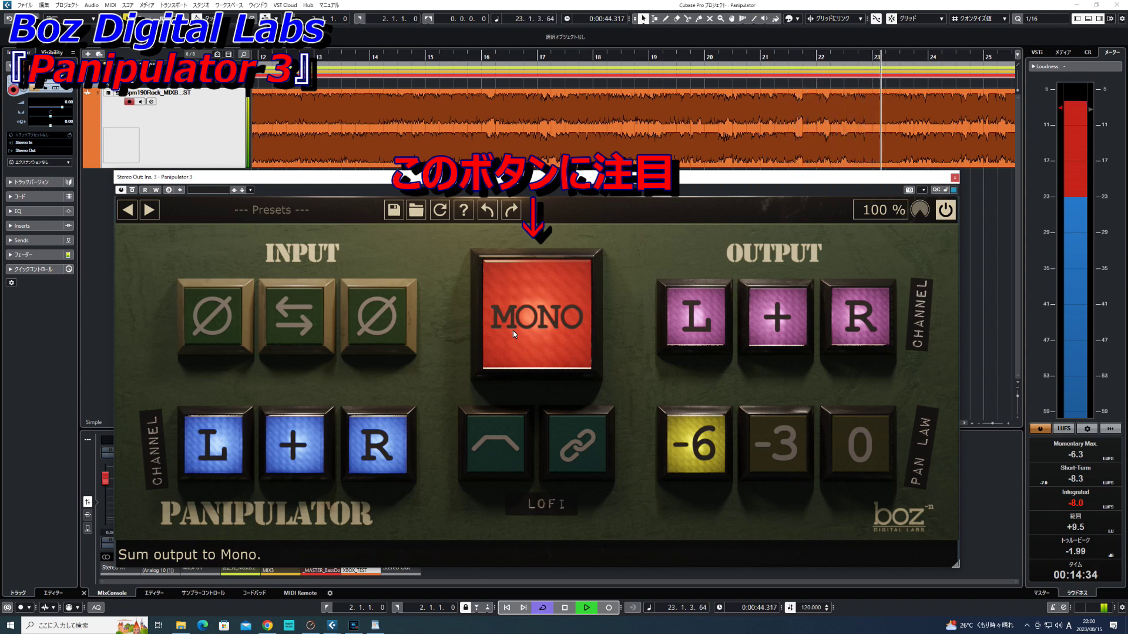
left_click(512, 334)
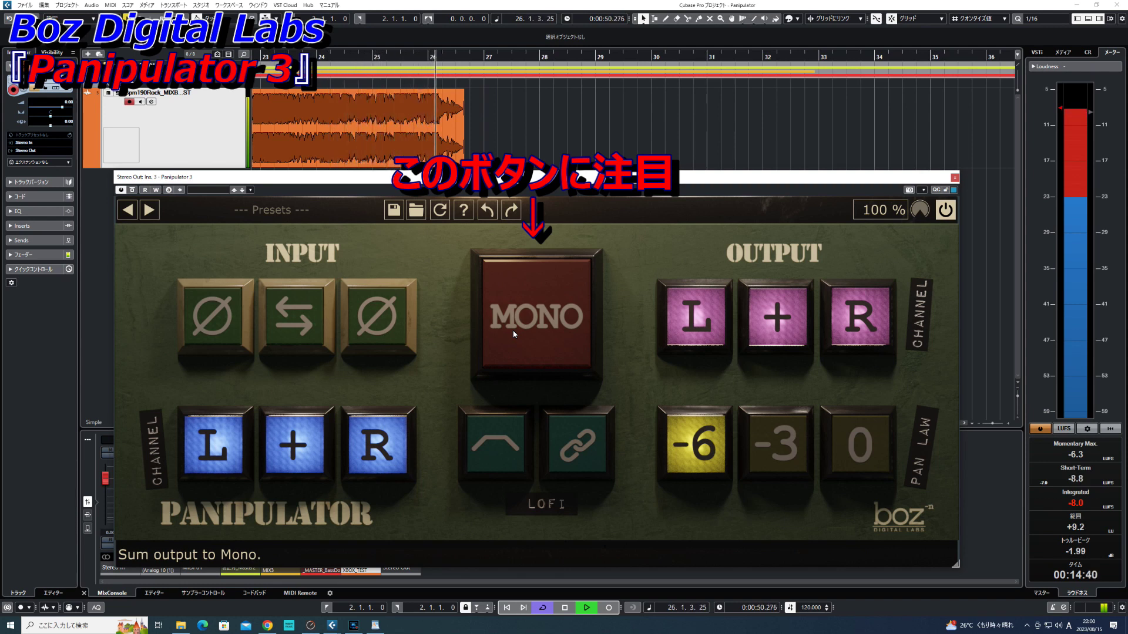
key("space")
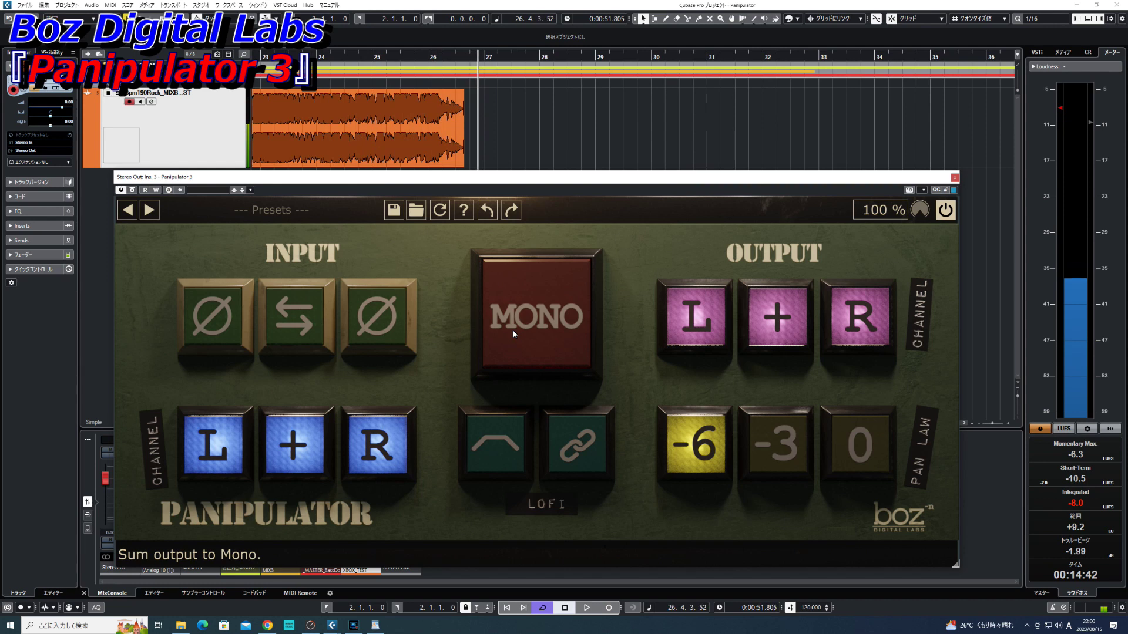
left_click(990, 263)
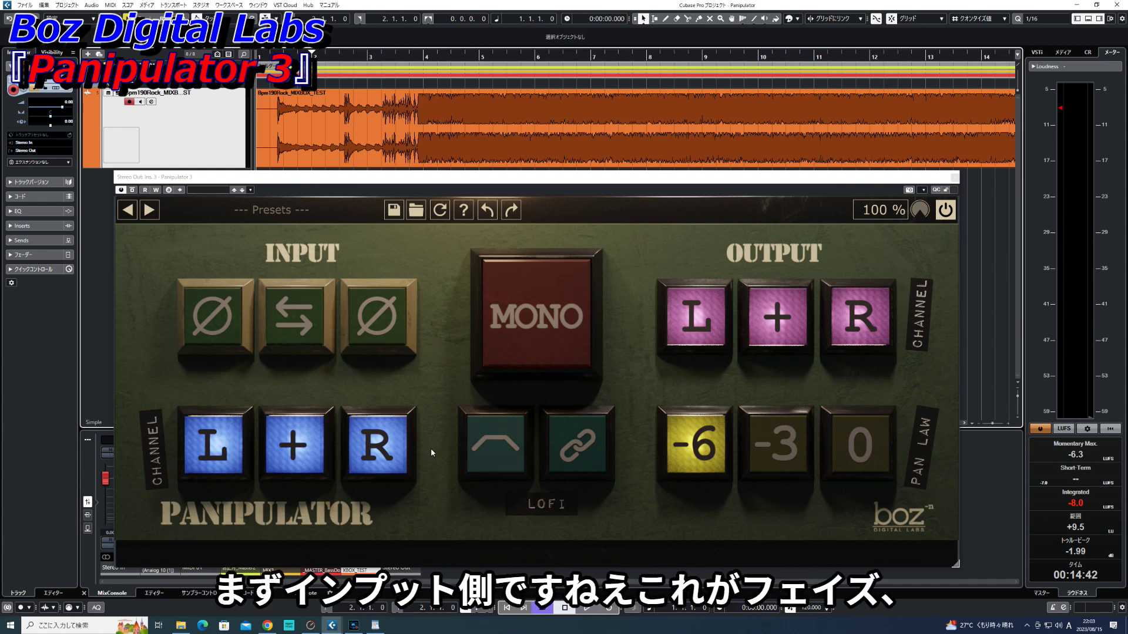
Step: Try the left and right input polarity flips and the left/right channel swap, switching each back off
left_click(214, 327)
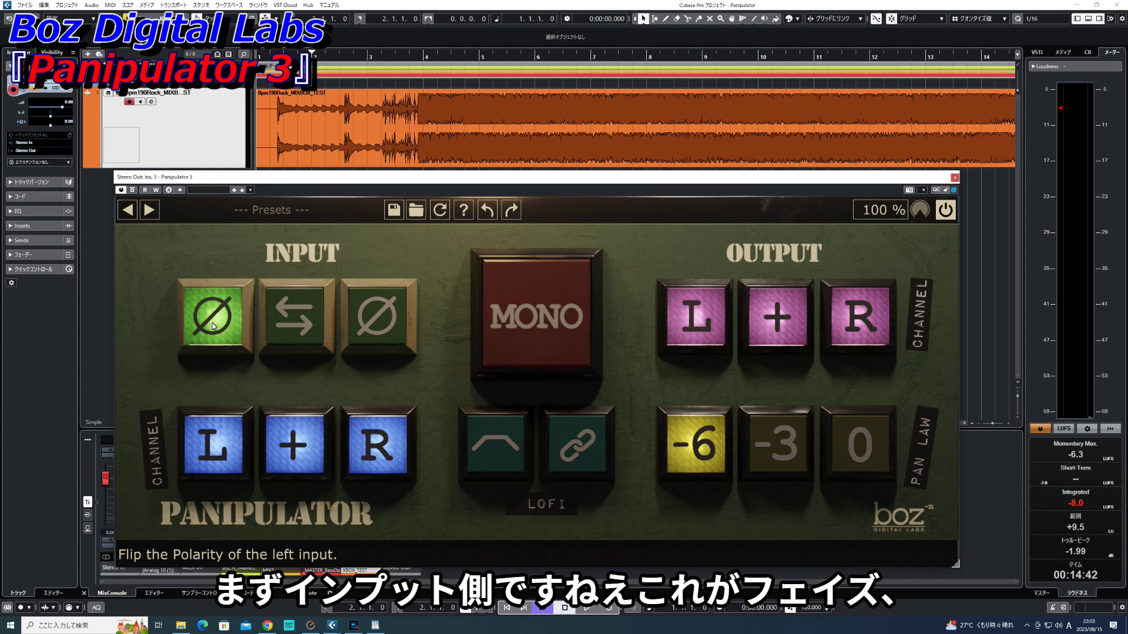
left_click(214, 326)
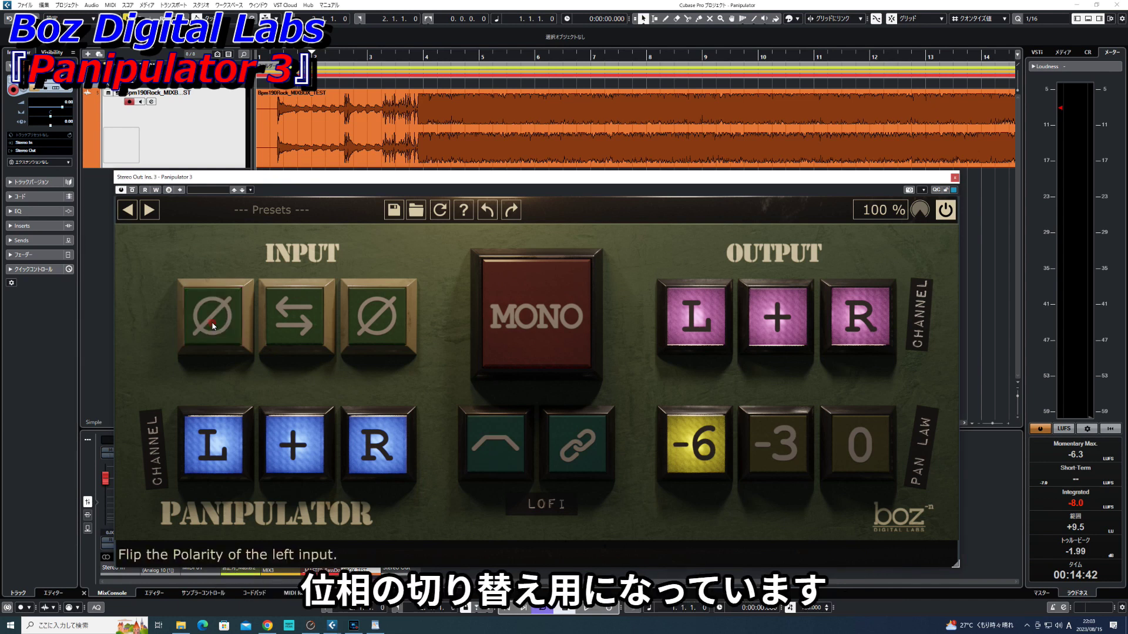
left_click(354, 329)
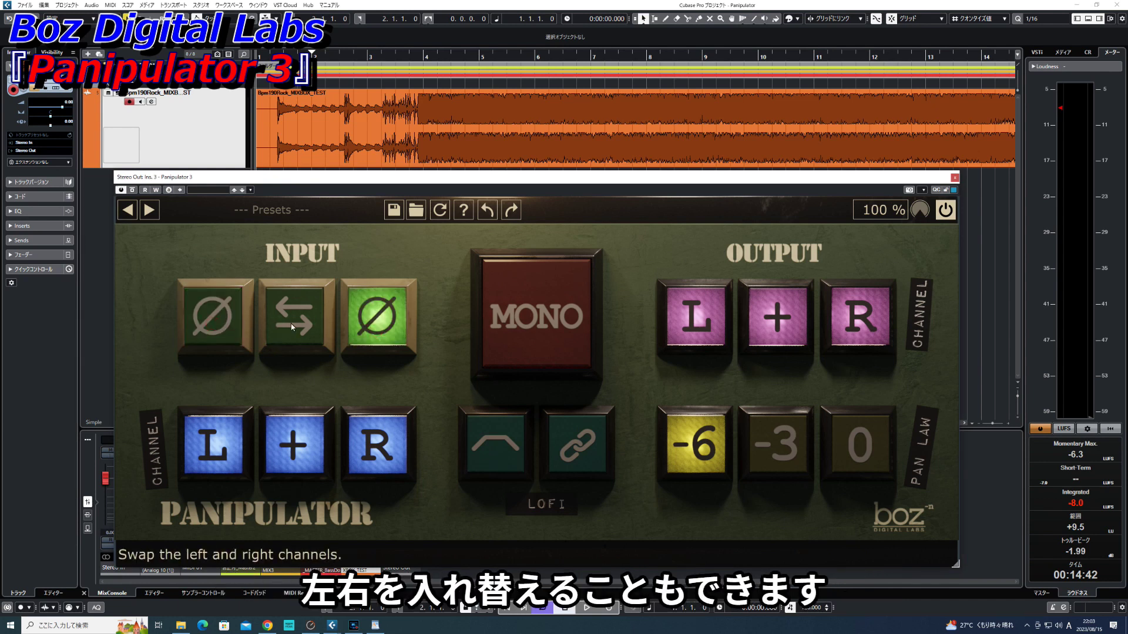
left_click(379, 330)
left_click(288, 322)
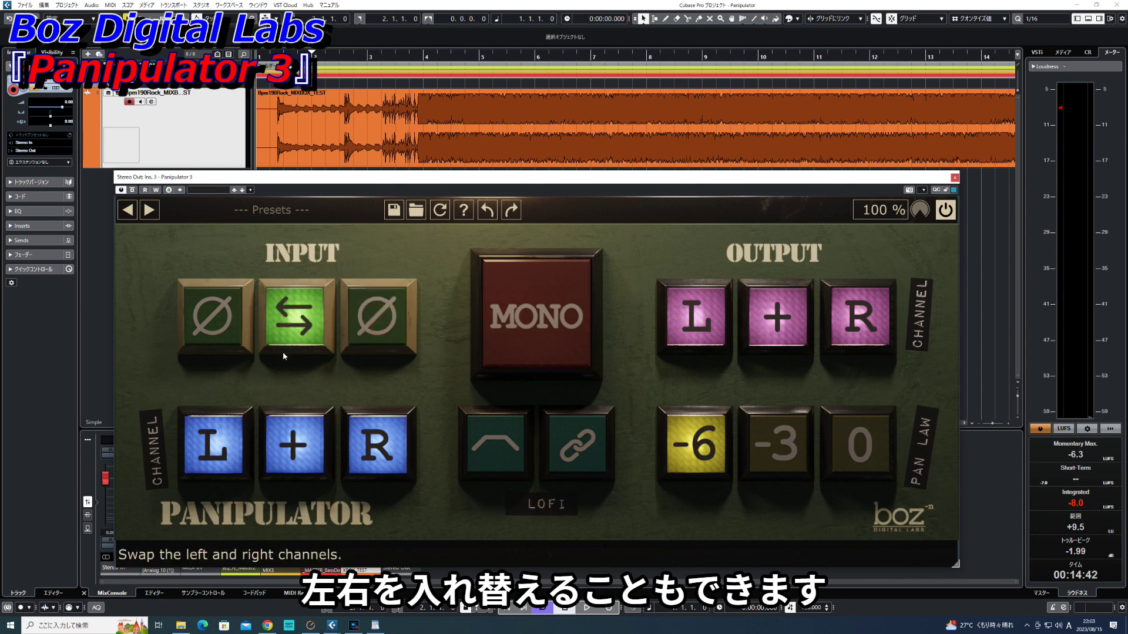
left_click(284, 327)
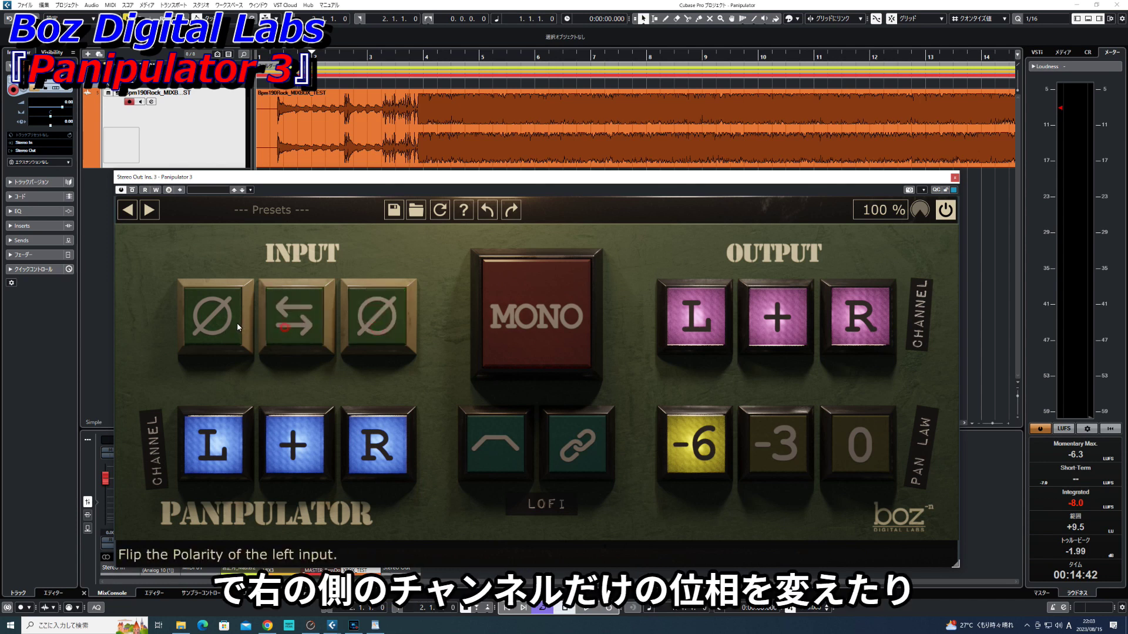
left_click(385, 330)
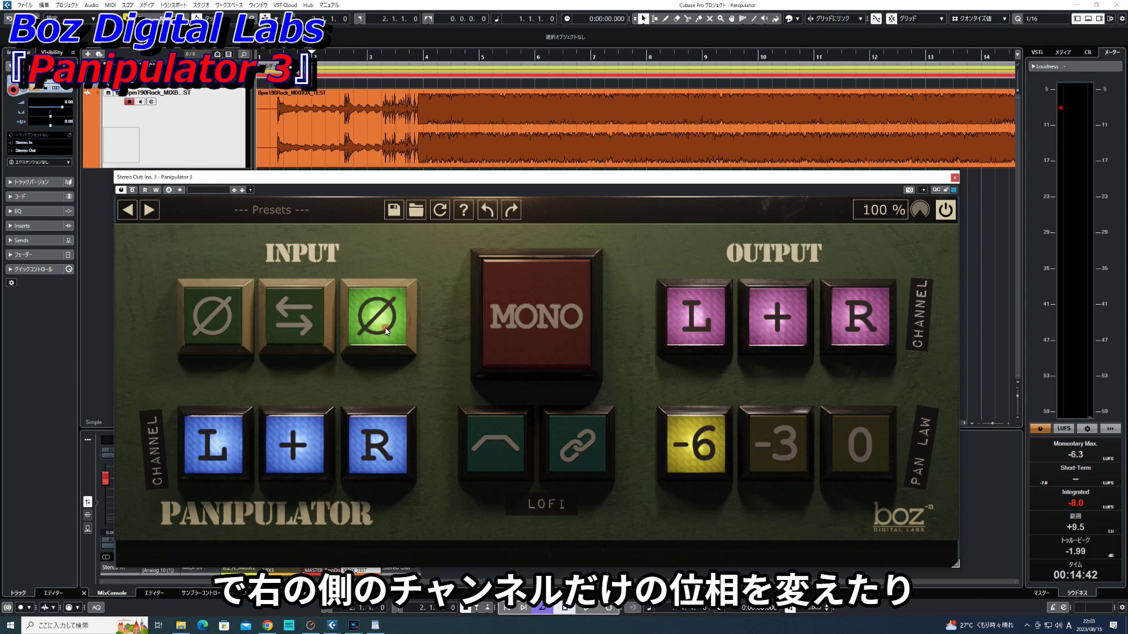
left_click(375, 329)
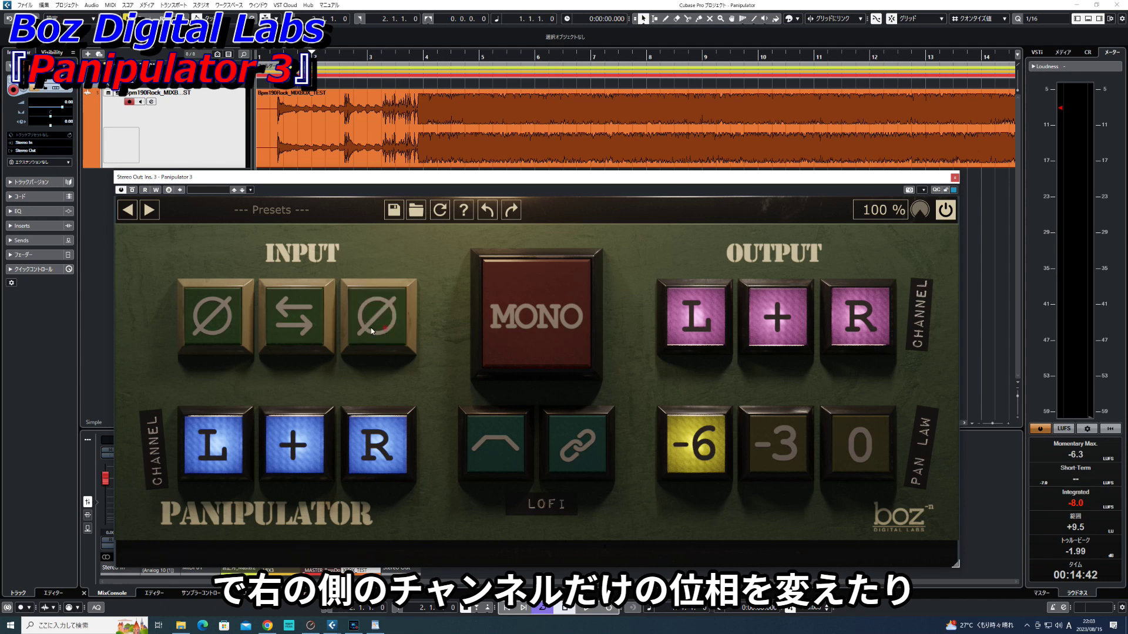
left_click(225, 323)
left_click(225, 323)
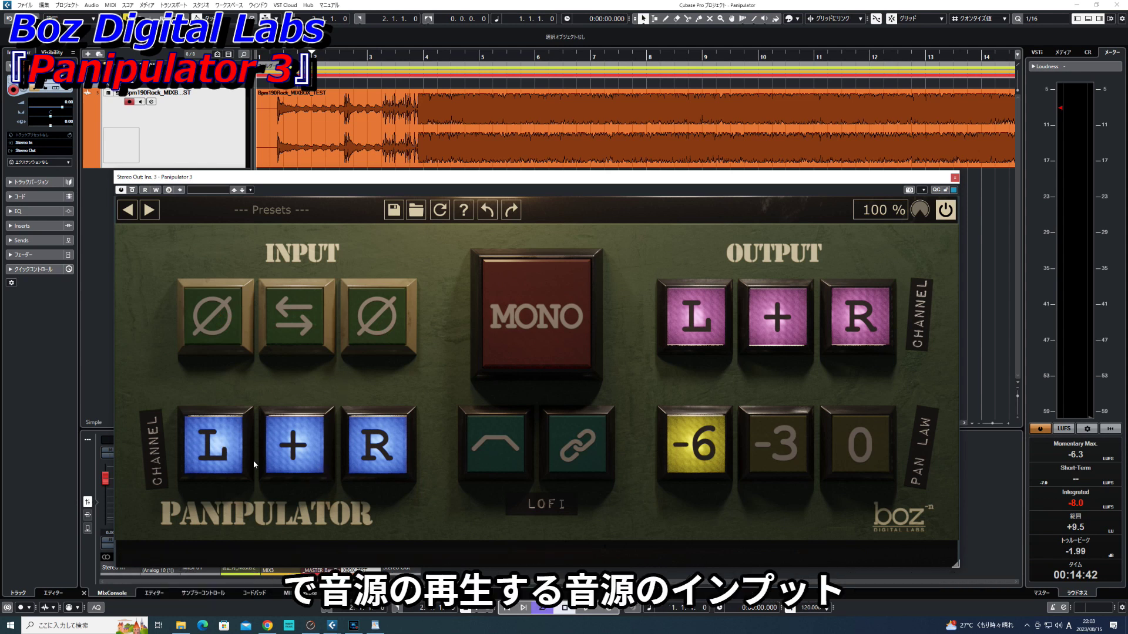
Step: Try the left-only and right-only input channel settings, and restore the input to L+R
left_click(218, 457)
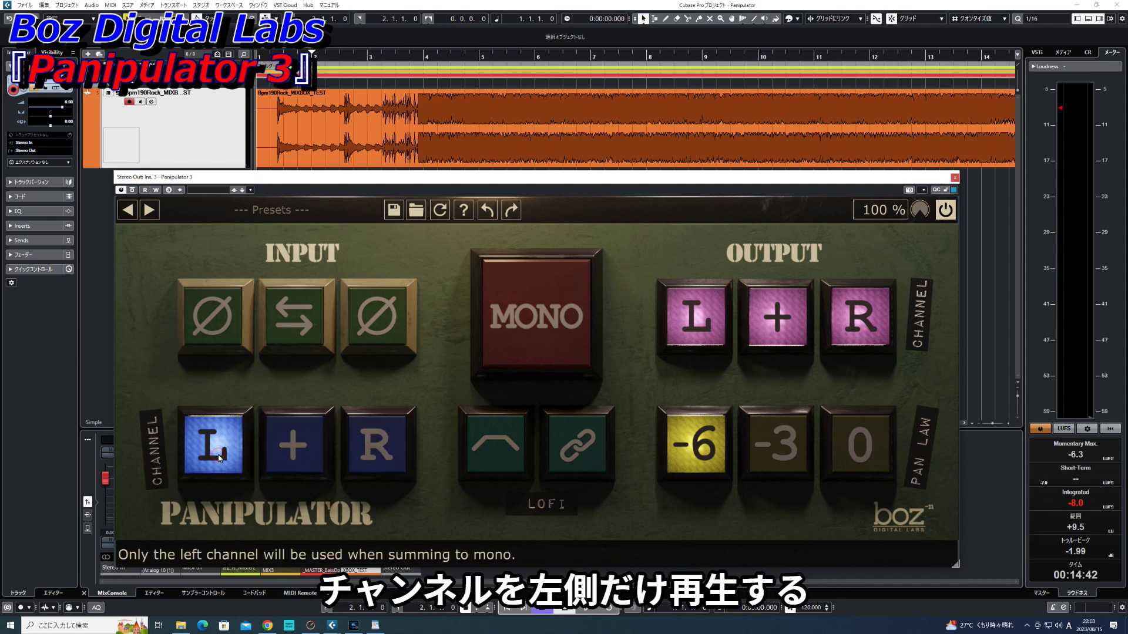
left_click(384, 448)
left_click(293, 453)
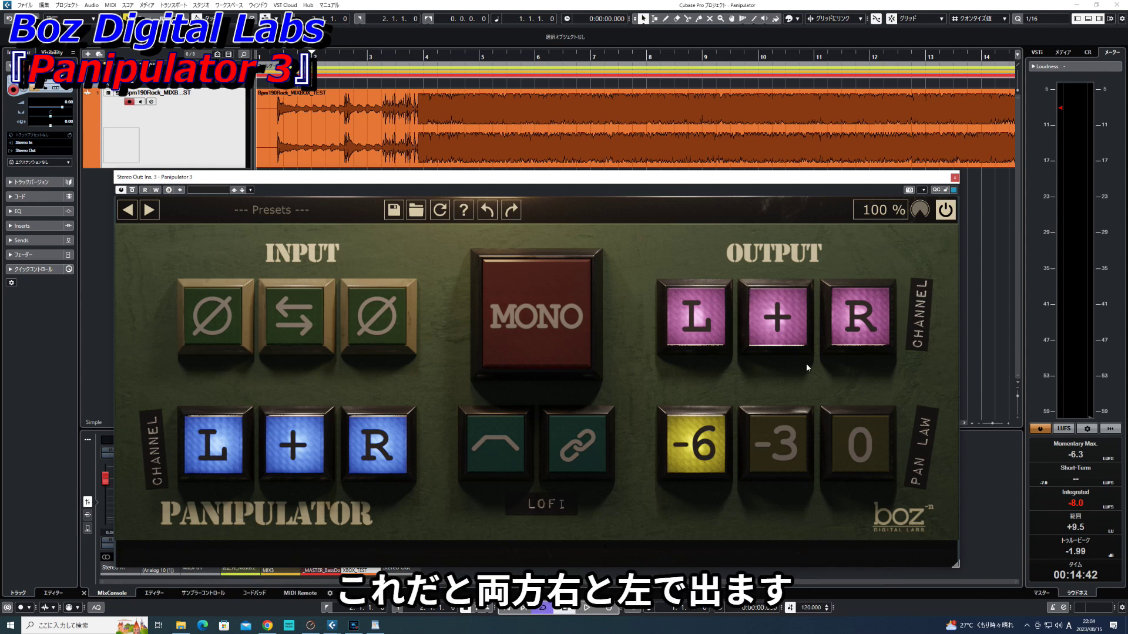
Step: Try sending the mono output to the left channel only and the right channel only, and restore the output to L+R
left_click(684, 315)
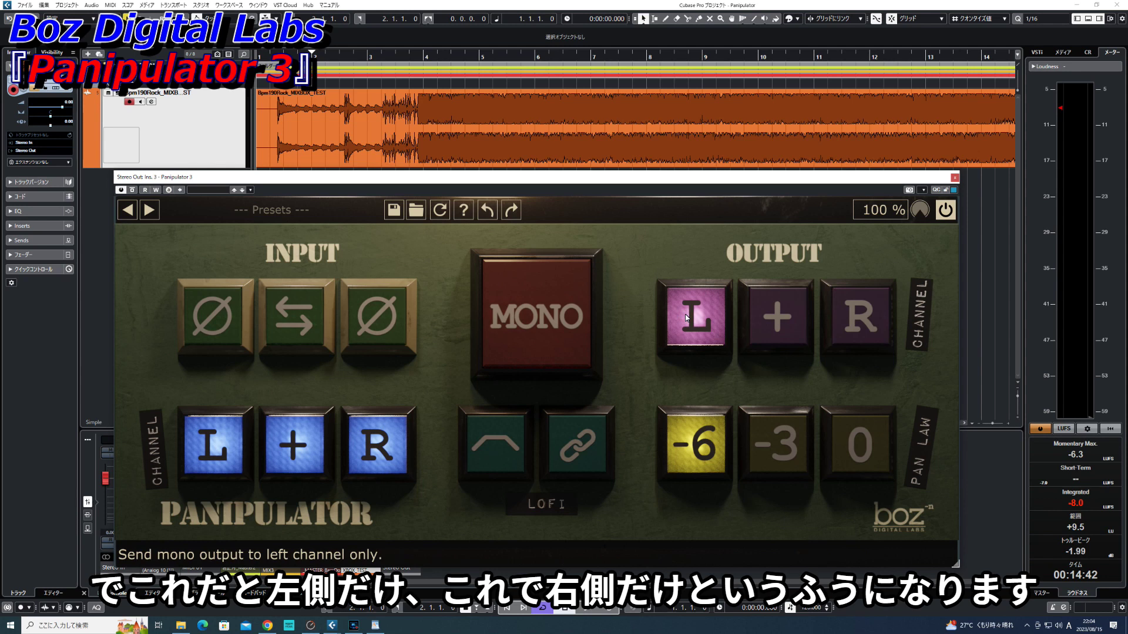
left_click(859, 322)
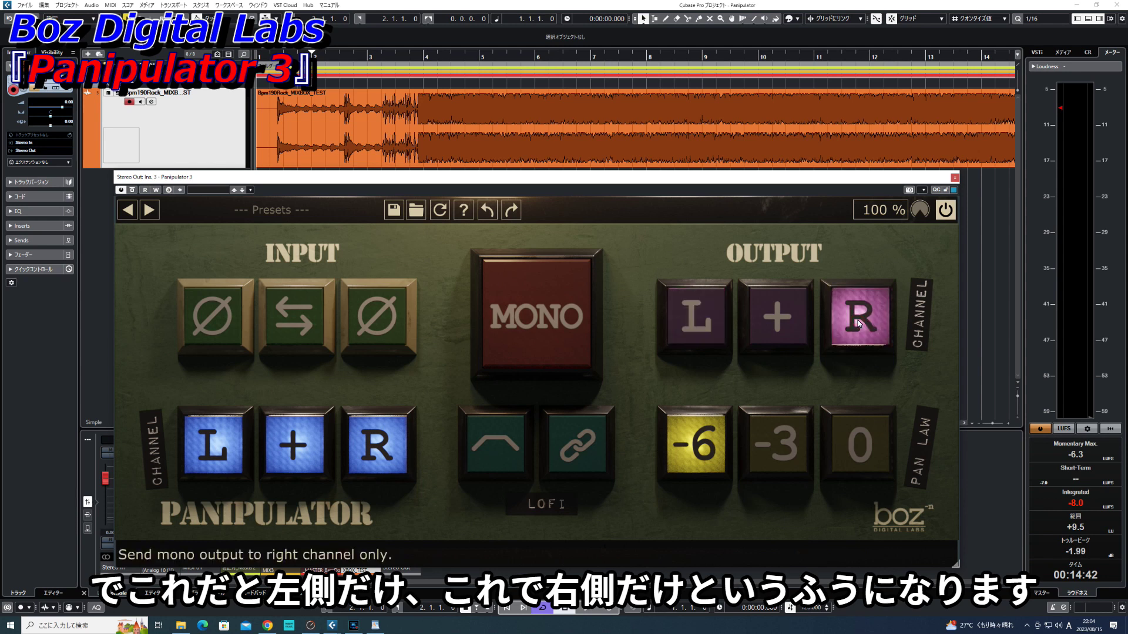
left_click(785, 319)
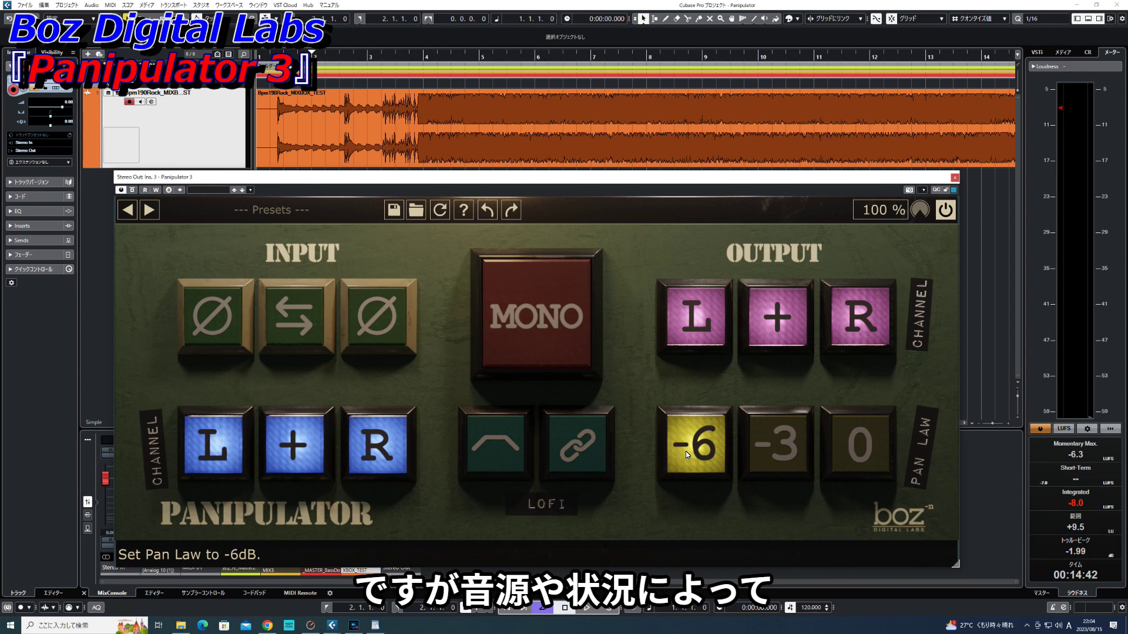
Step: Try the pan law at -3 dB and 0 dB, and return it to -6 dB
left_click(797, 457)
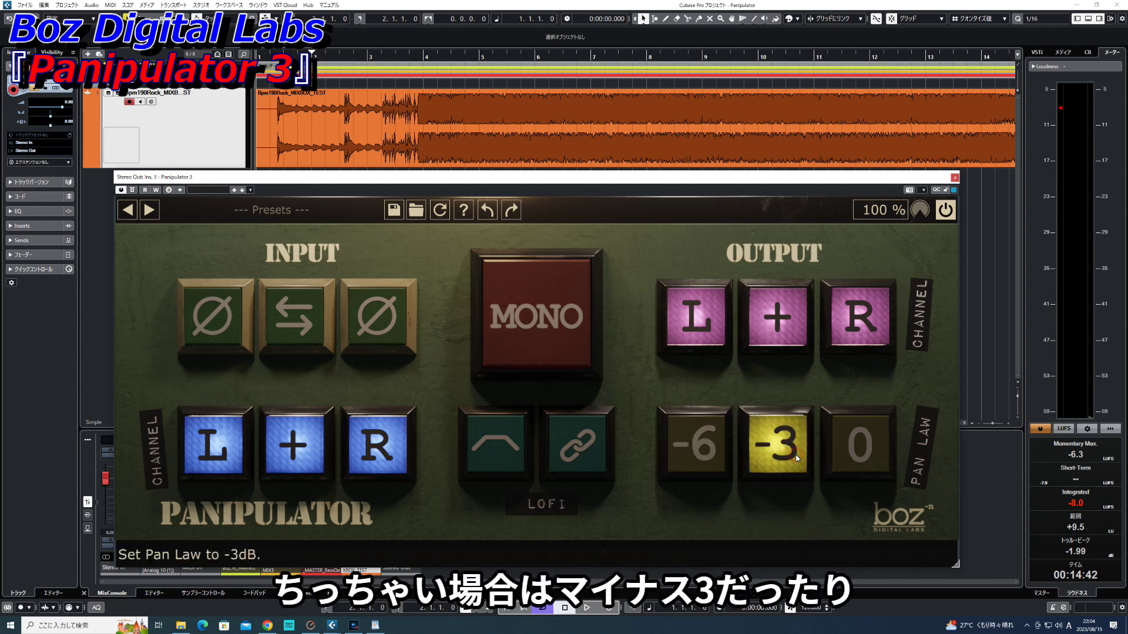
left_click(879, 445)
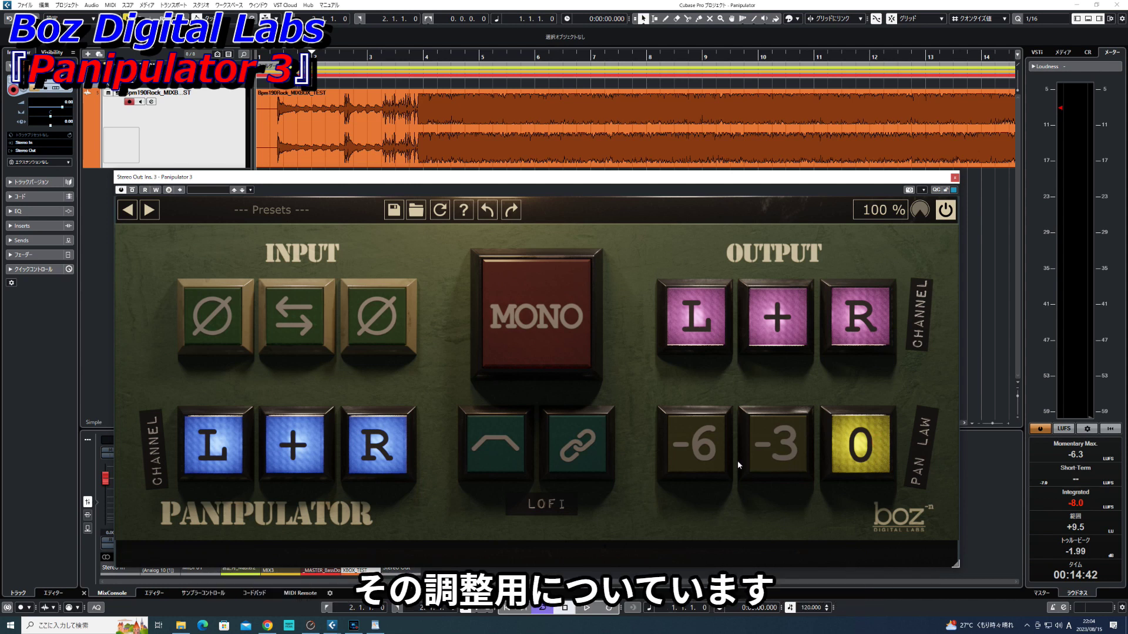
left_click(696, 471)
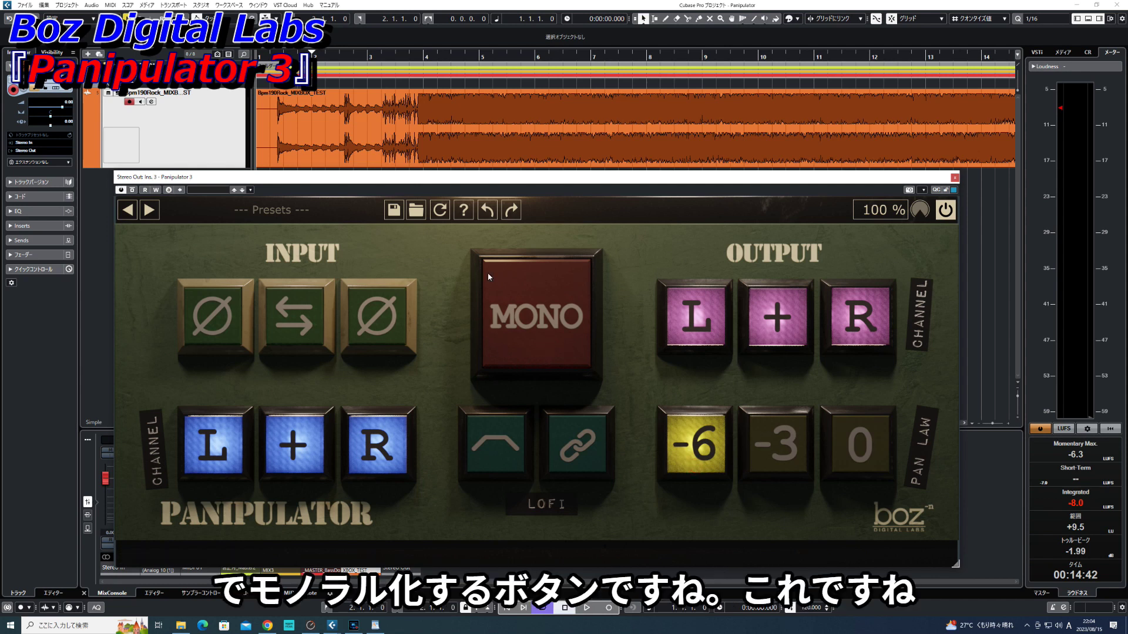
Step: Toggle mono summing on and off, and enable the LoFi filter linked to mono before trying mono again
left_click(519, 326)
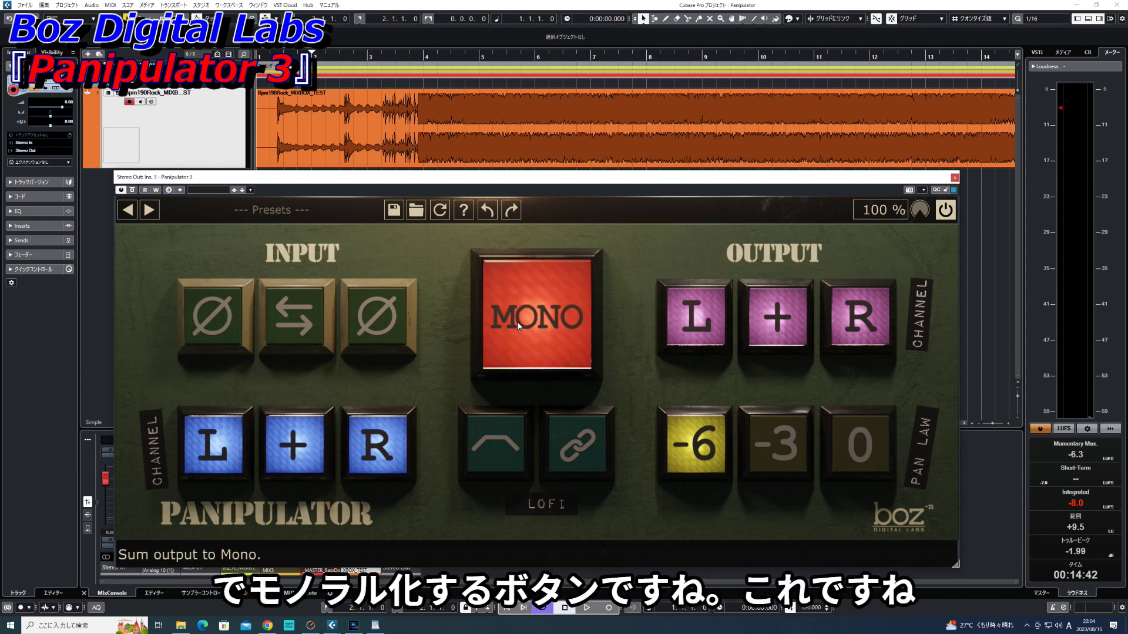
left_click(519, 327)
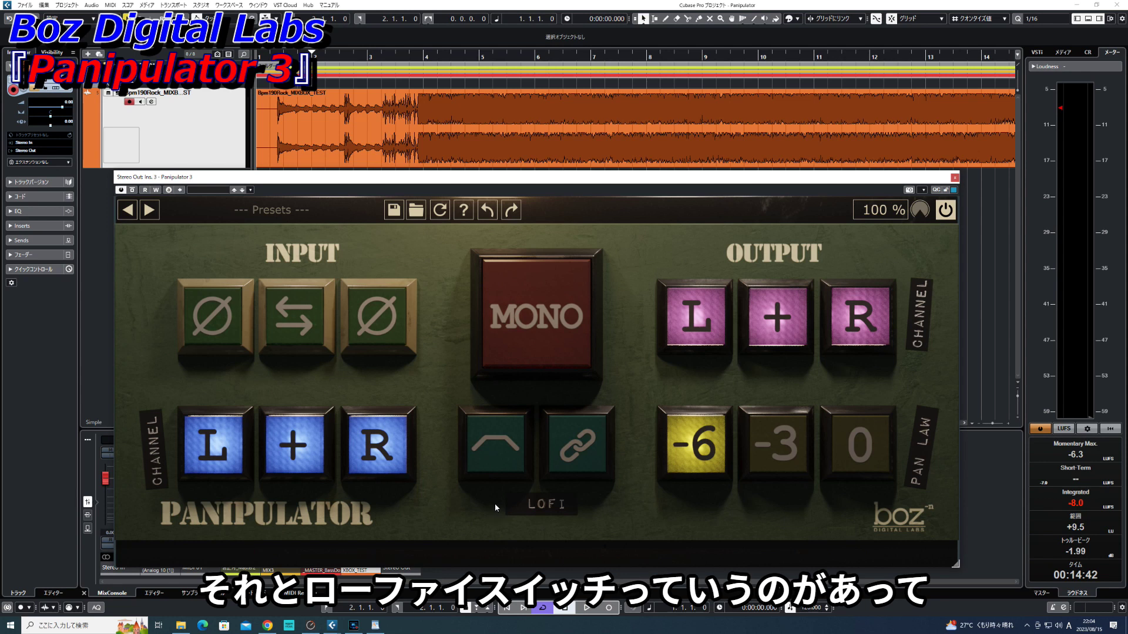
left_click(493, 449)
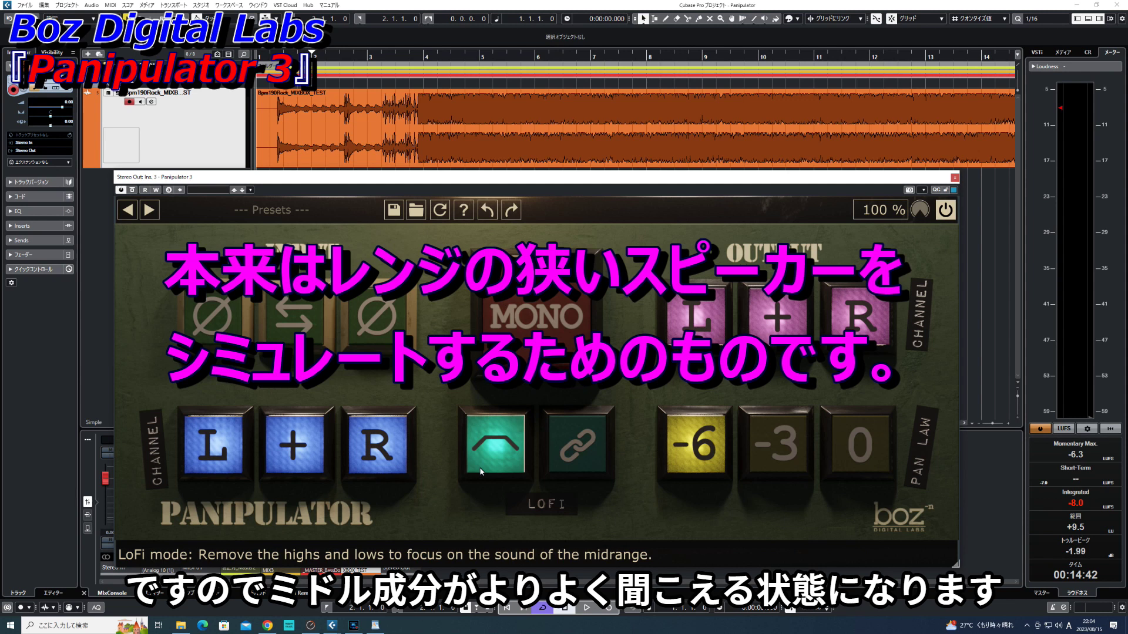
left_click(570, 460)
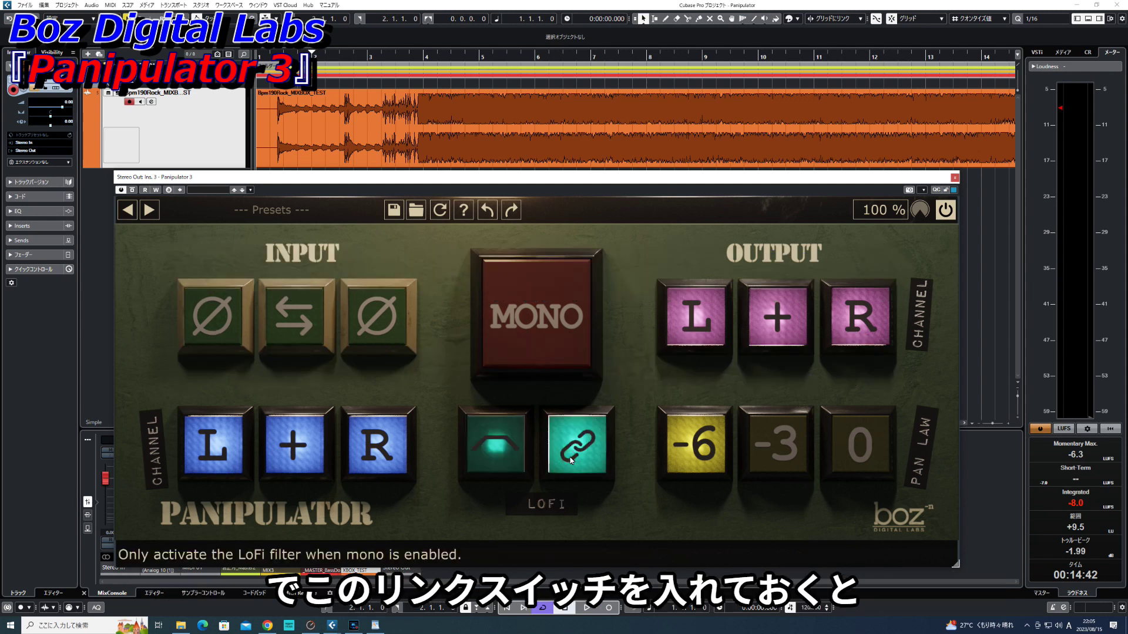
left_click(520, 312)
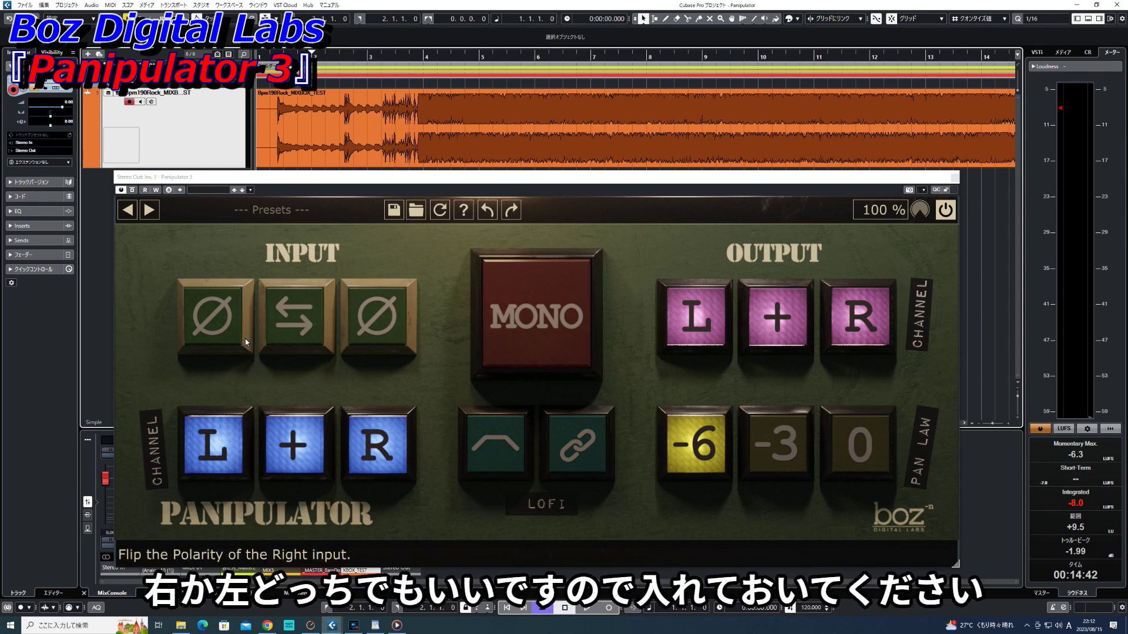
Step: Flip the polarity of the left input, try mono summing, and start playback with mono off
left_click(211, 334)
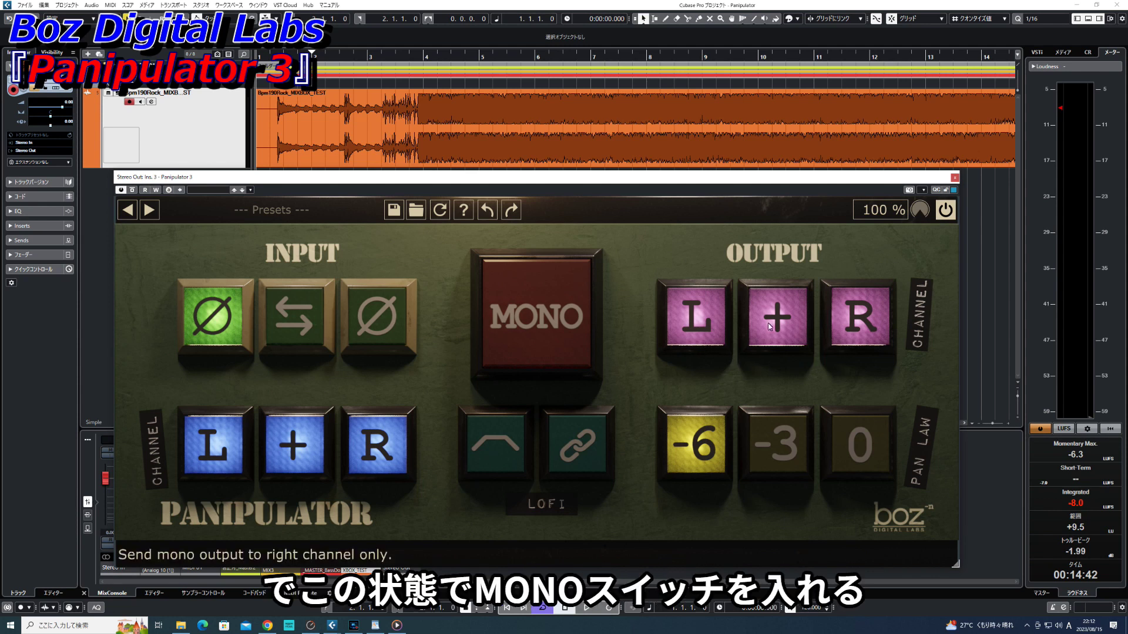
left_click(571, 324)
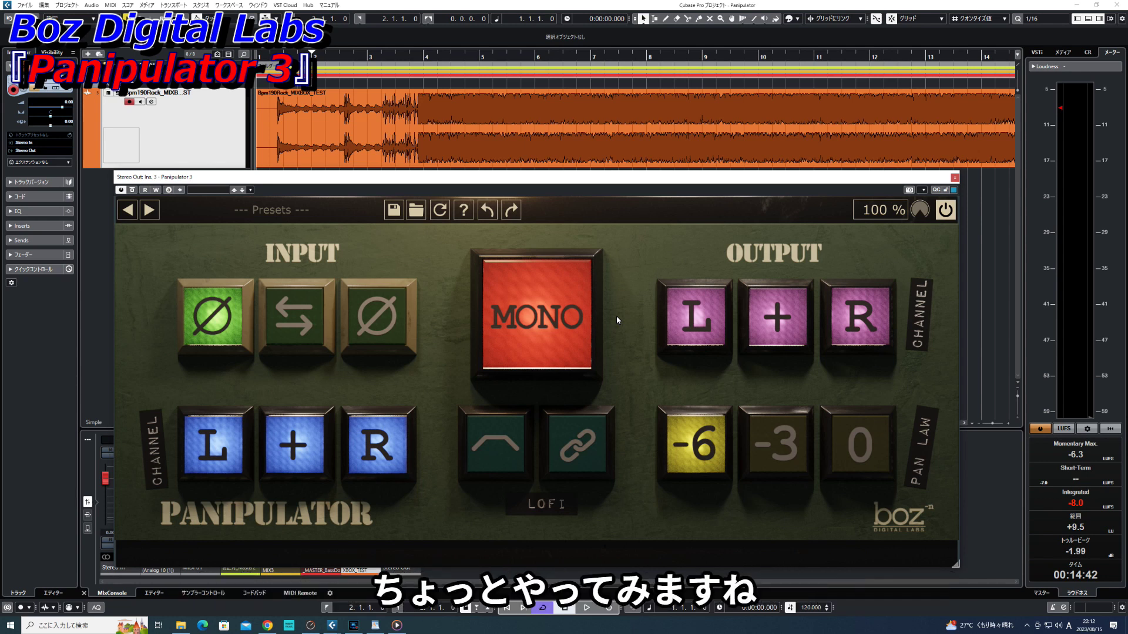
left_click(558, 347)
key("space")
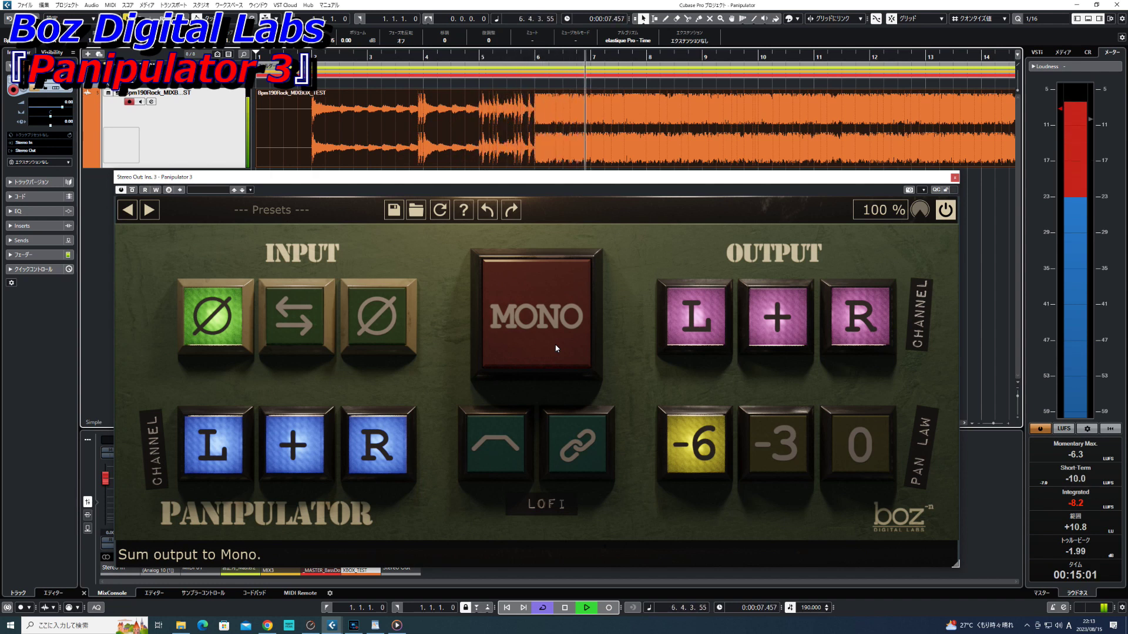
Step: Toggle mono on and off repeatedly during playback to compare the side signal with the stereo mix, and stop playback with mono off
left_click(556, 348)
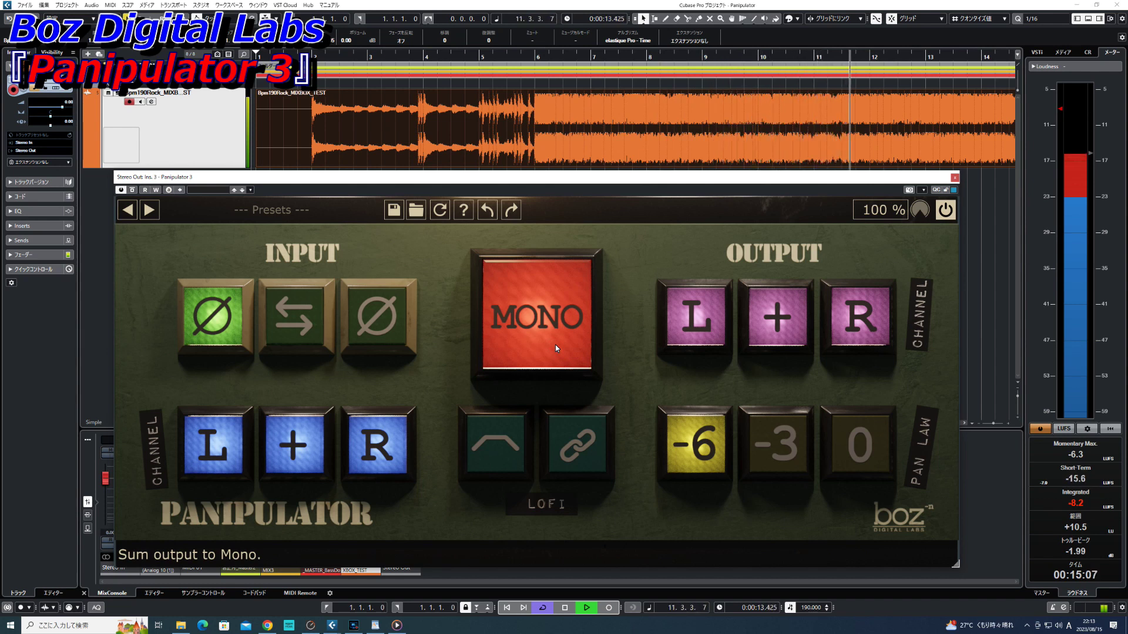
left_click(556, 348)
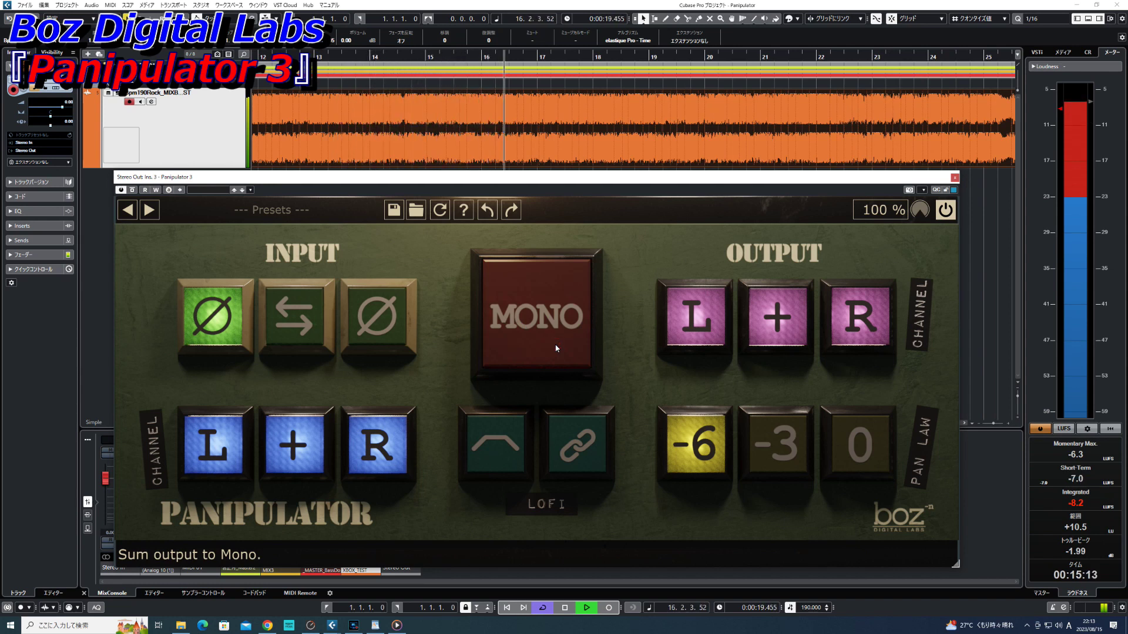
left_click(555, 348)
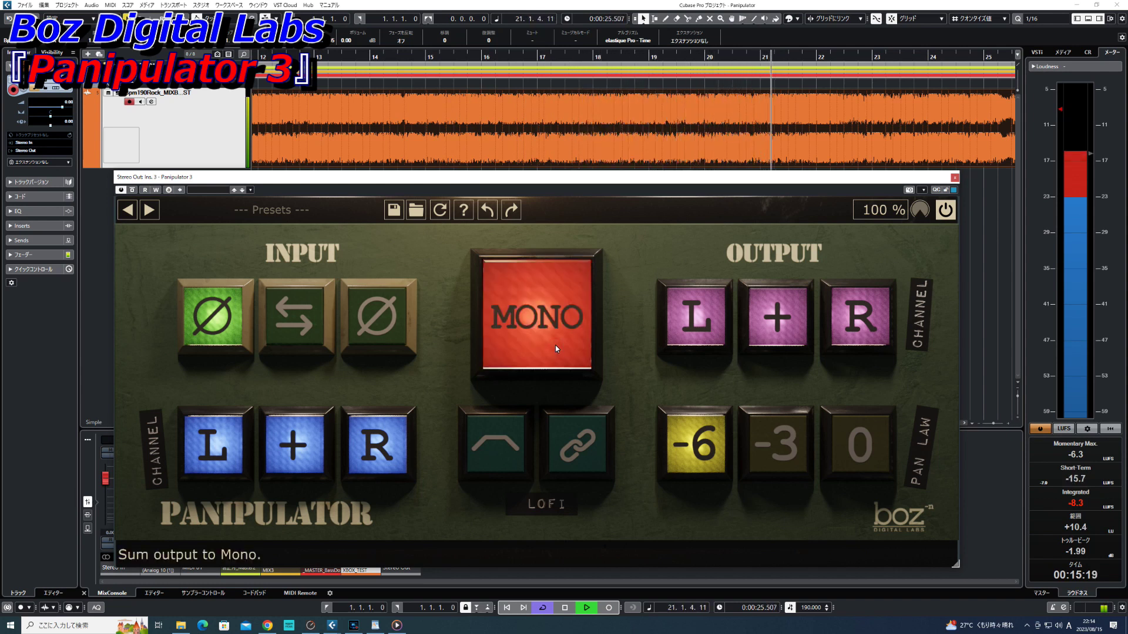
left_click(555, 348)
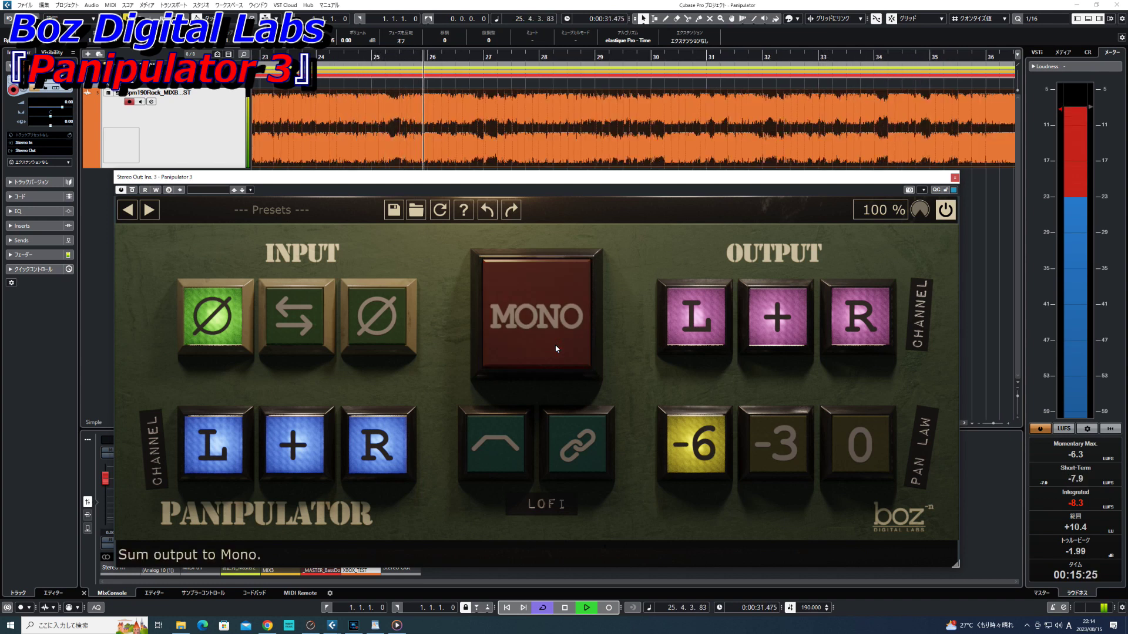
left_click(555, 348)
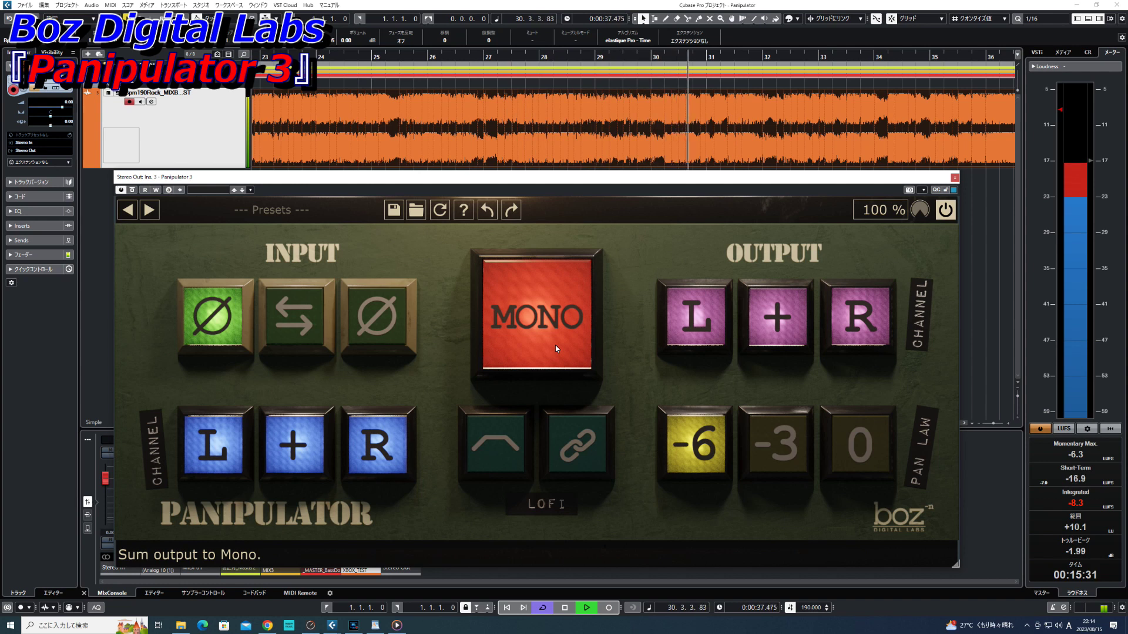
left_click(556, 347)
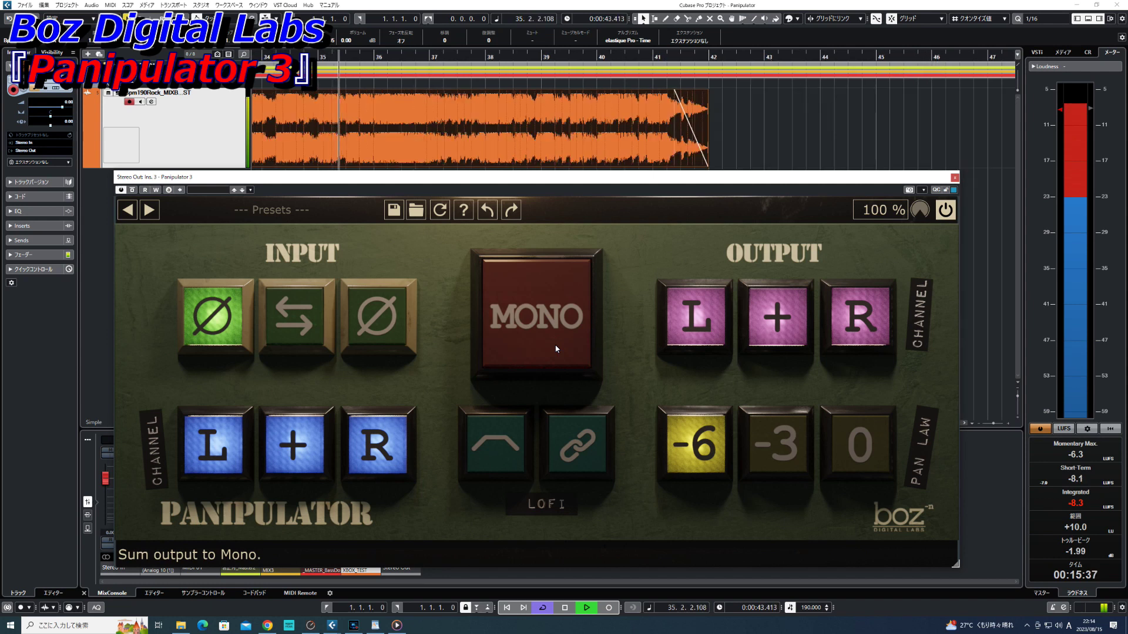
left_click(556, 348)
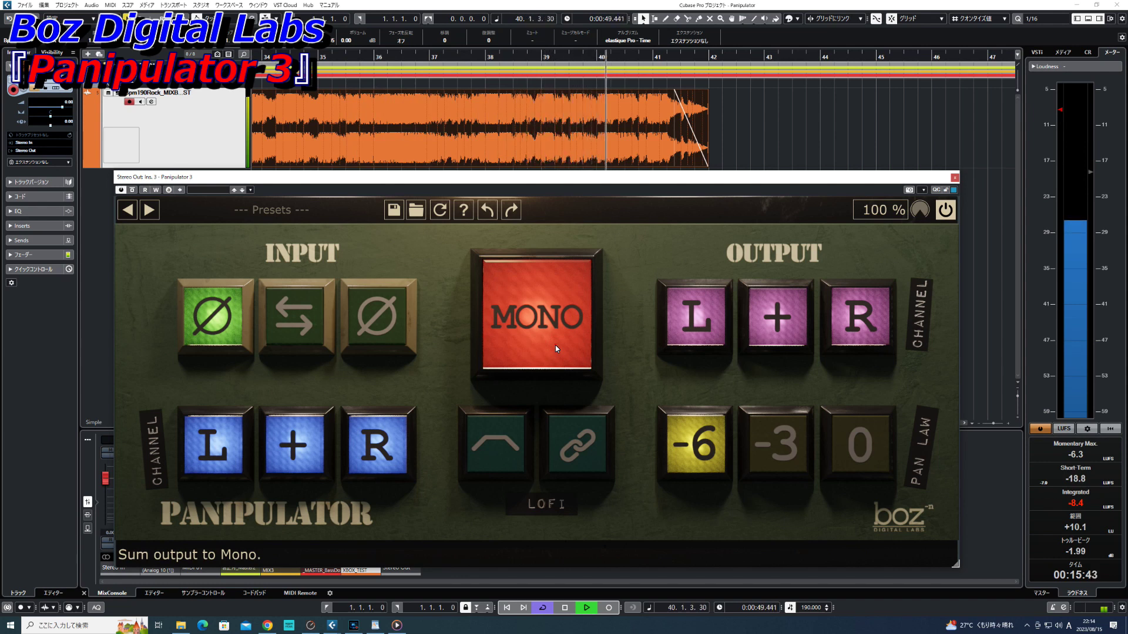
left_click(556, 346)
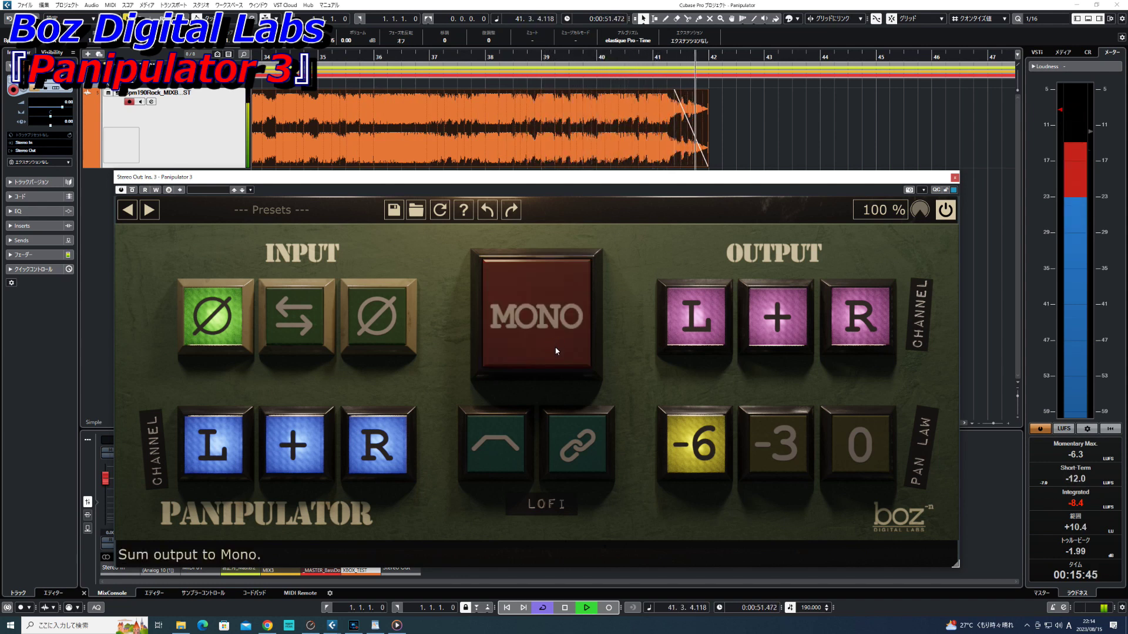
left_click(999, 324)
key("space")
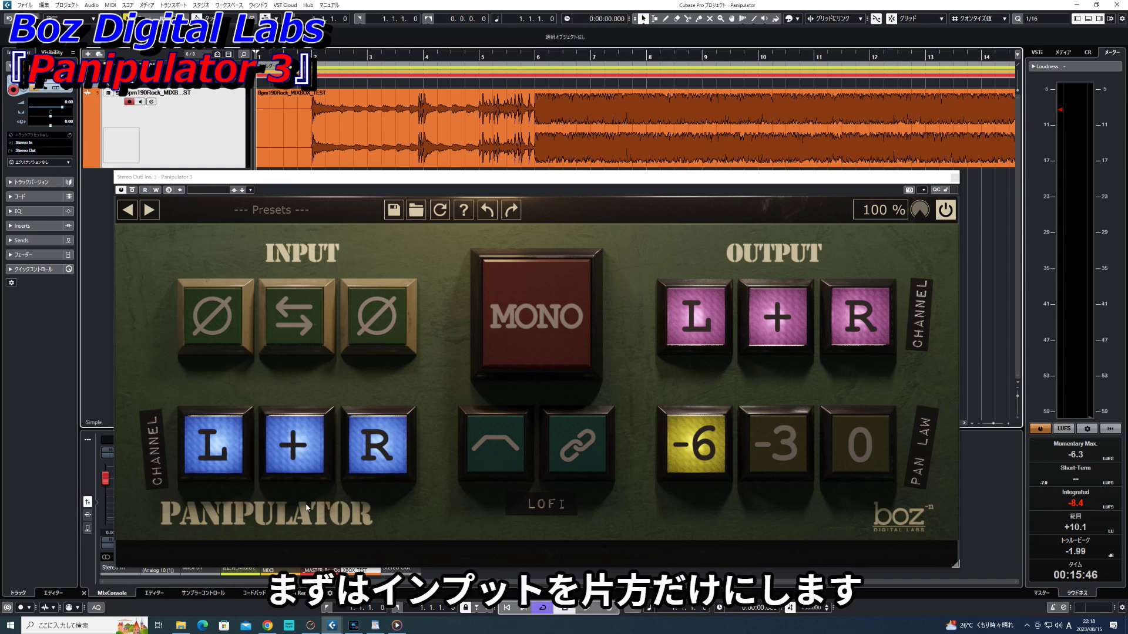
Step: Set the mono input to the left channel only, try mono summing, and start playback with mono off
left_click(213, 463)
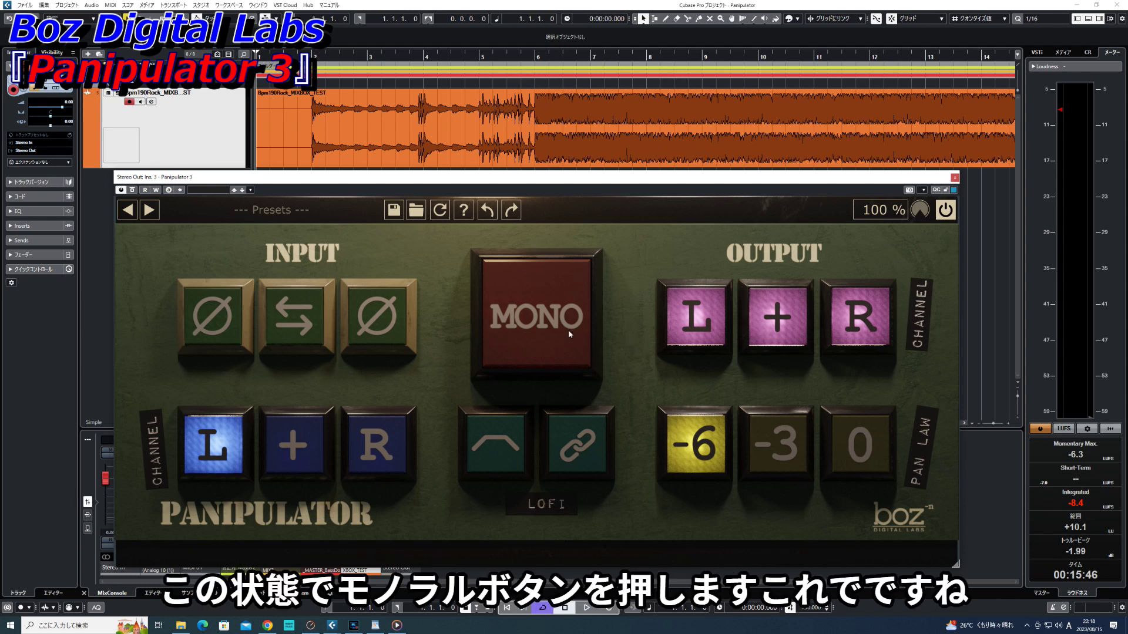
left_click(543, 329)
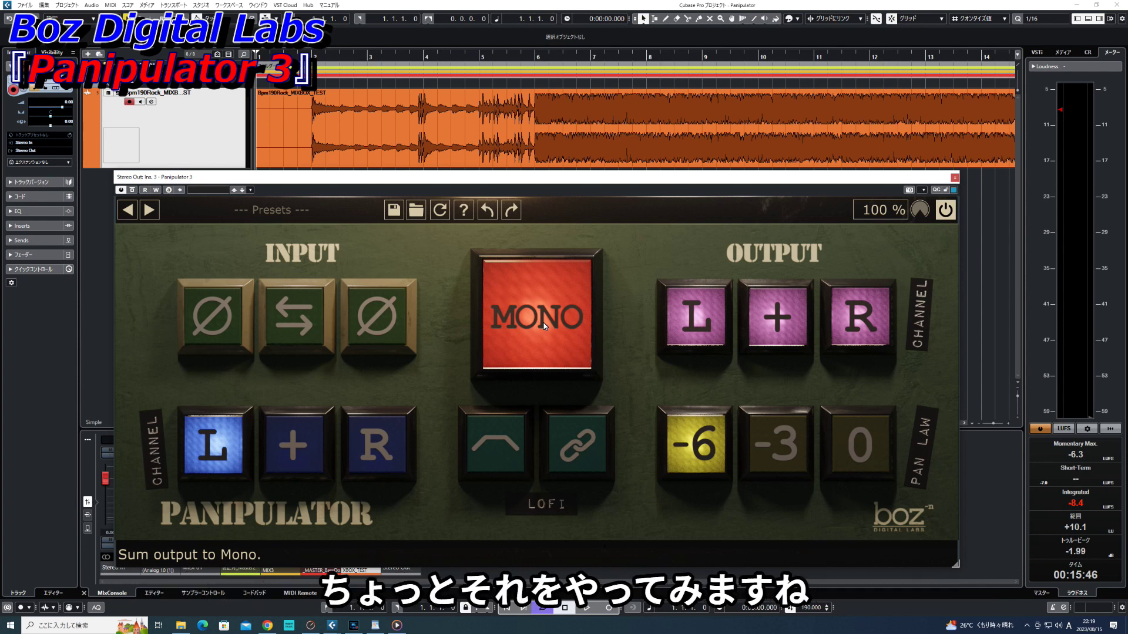
left_click(544, 327)
key("space")
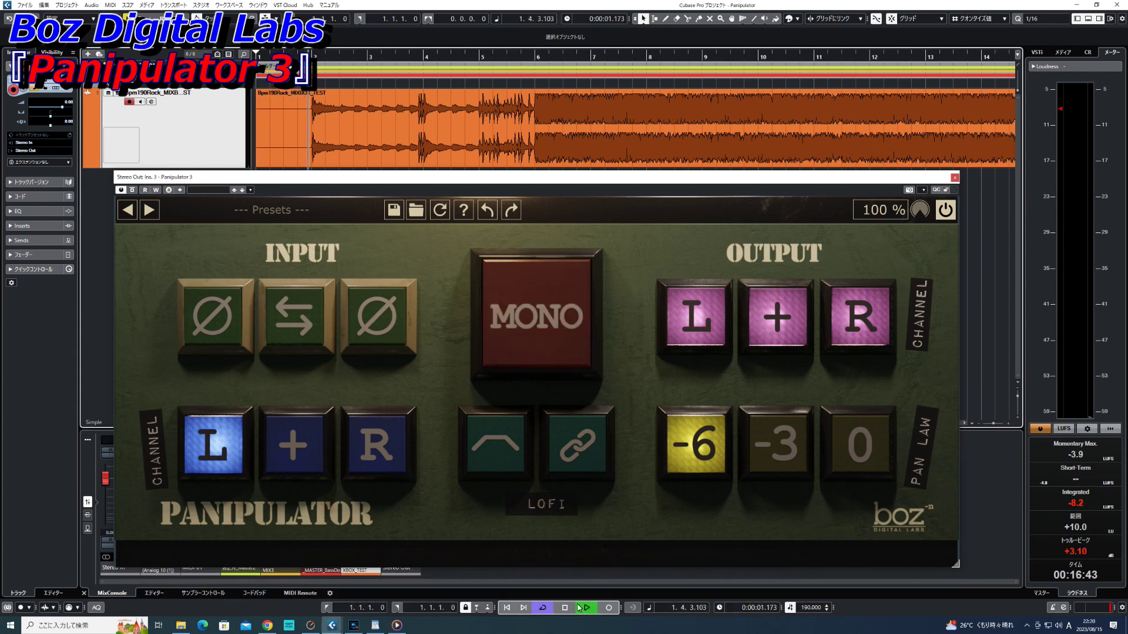
Step: Audition the left channel in mono, trying the LoFi filter and comparing with stereo, and stop playback
left_click(531, 346)
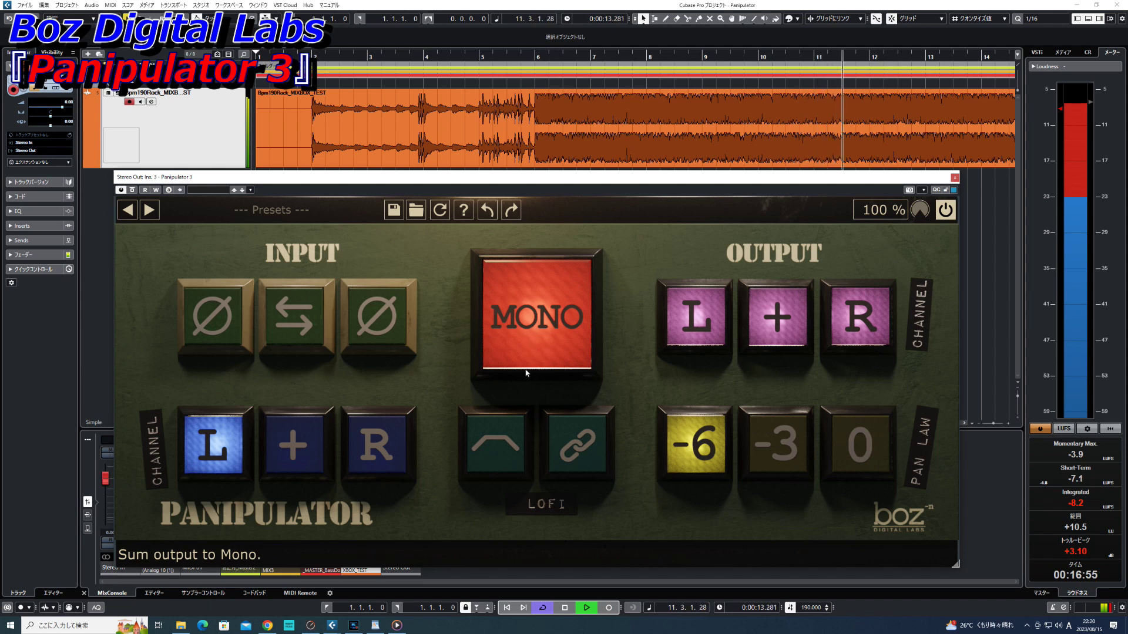
left_click(505, 441)
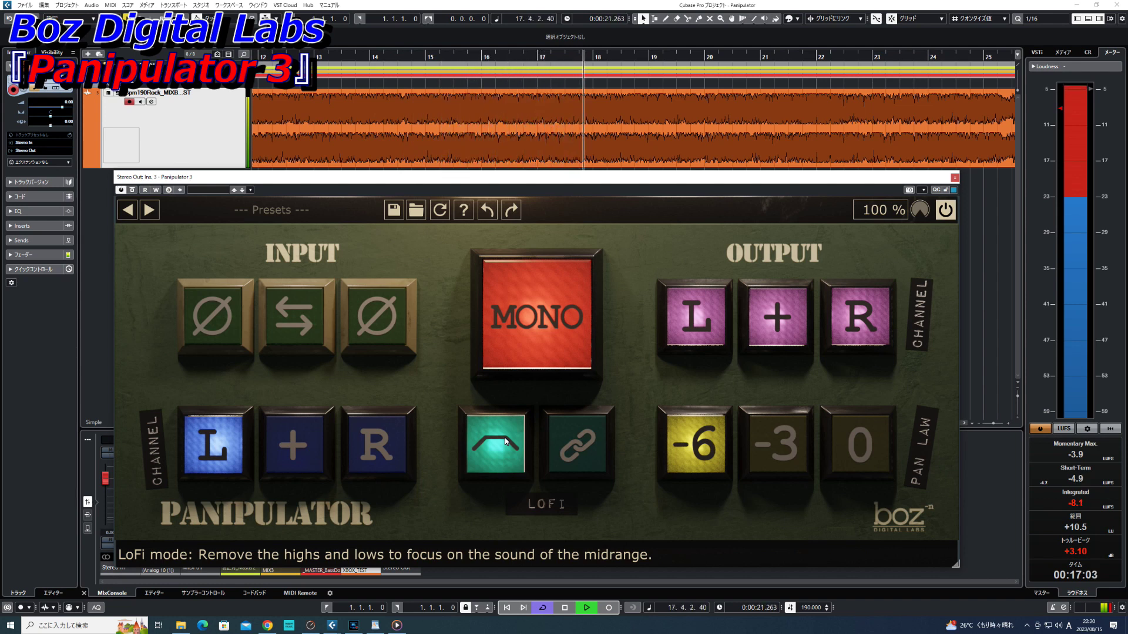
left_click(505, 442)
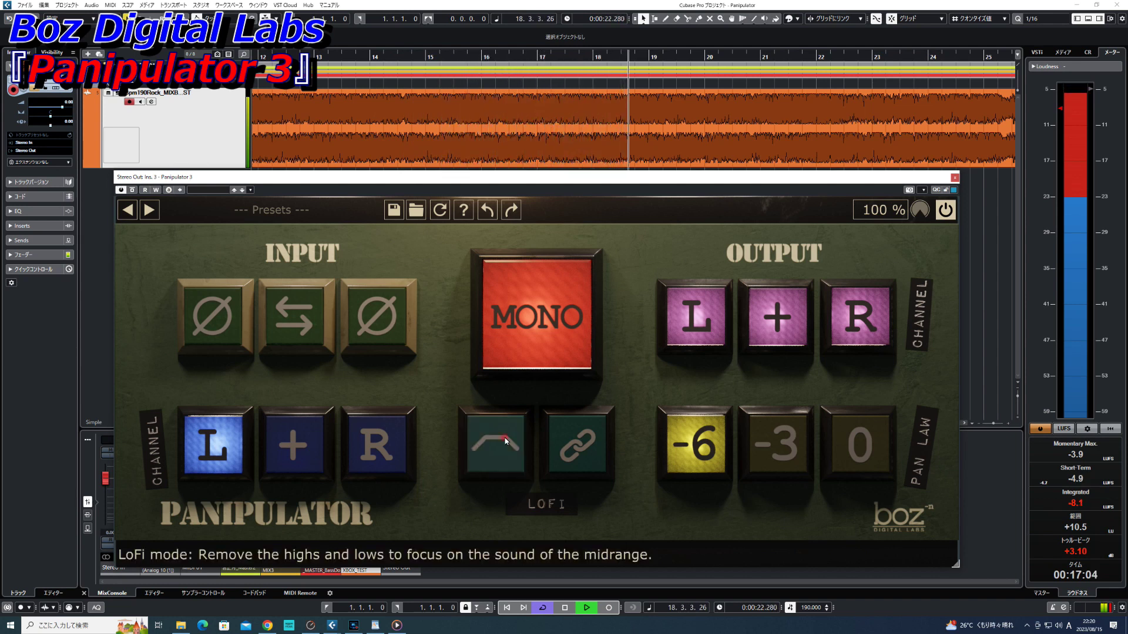
left_click(514, 355)
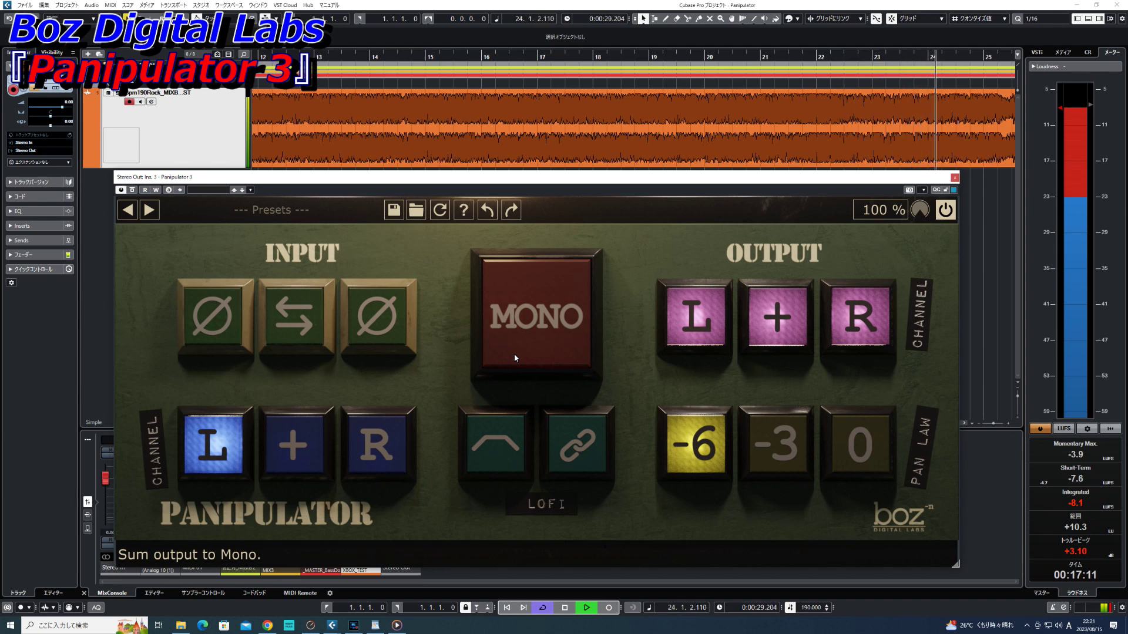
left_click(514, 356)
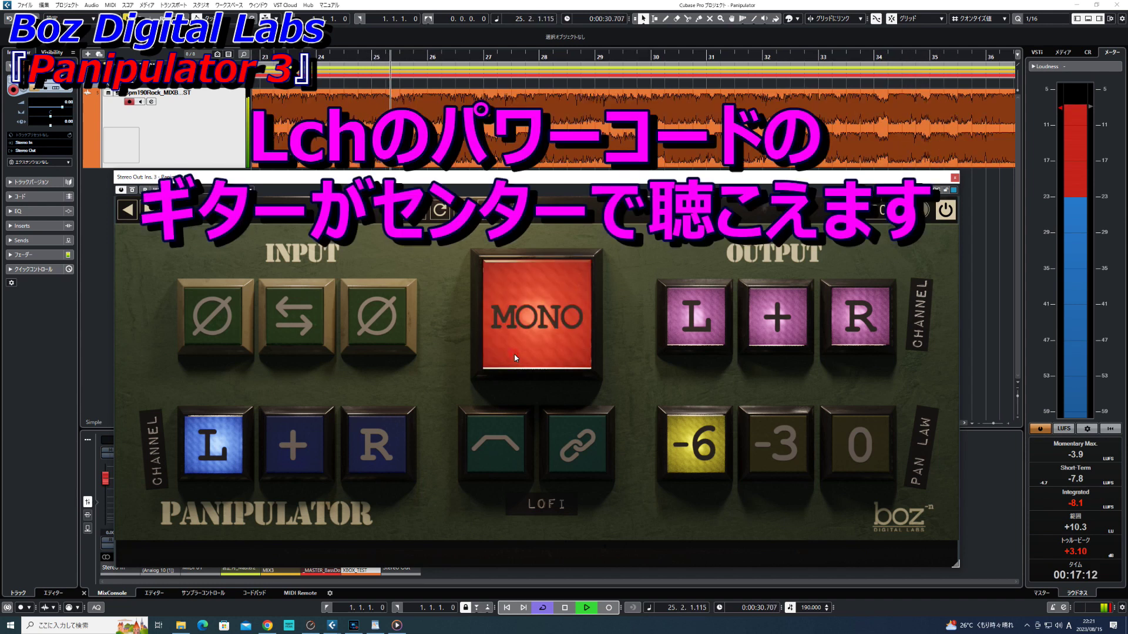
left_click(495, 447)
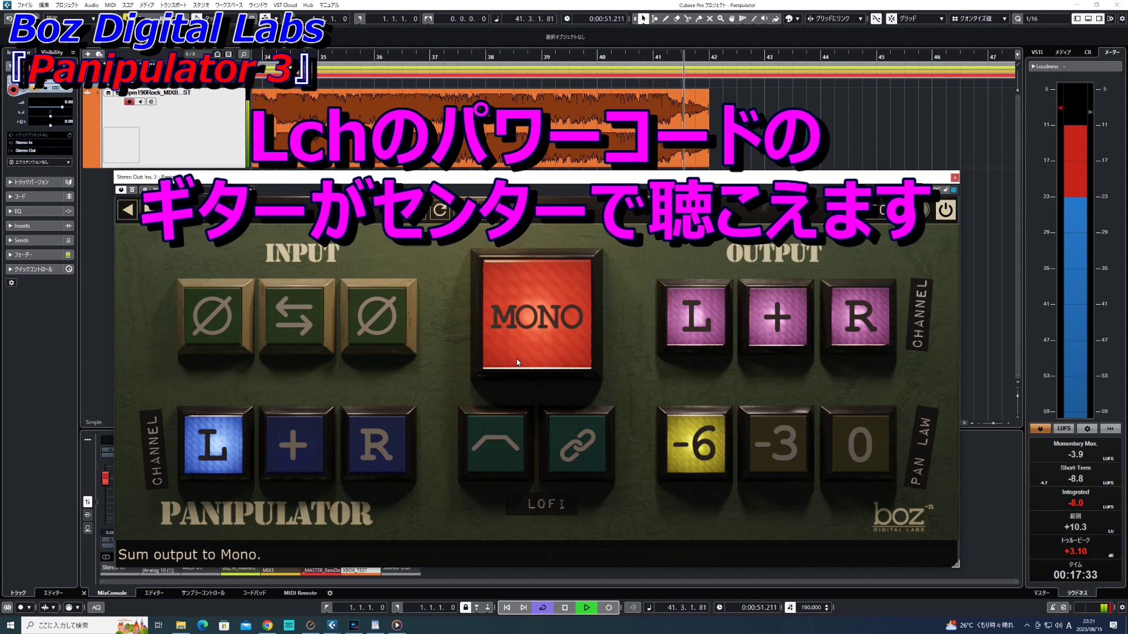
key("space")
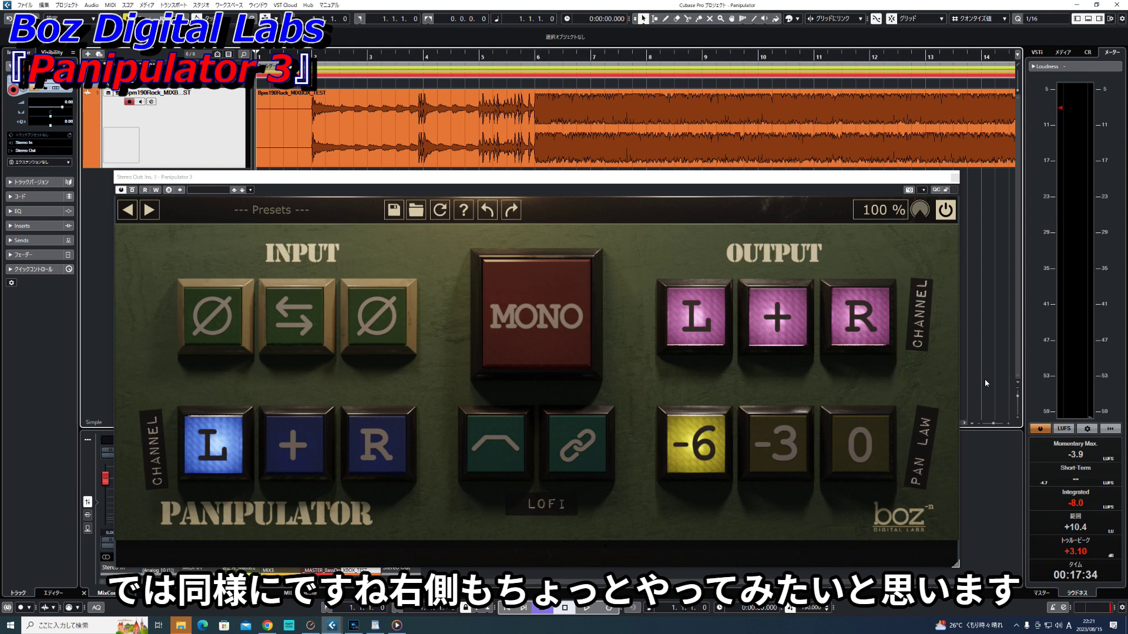
Step: Play the mix with the mono input set to the right channel only, and enable mono summing
key("space")
left_click(367, 448)
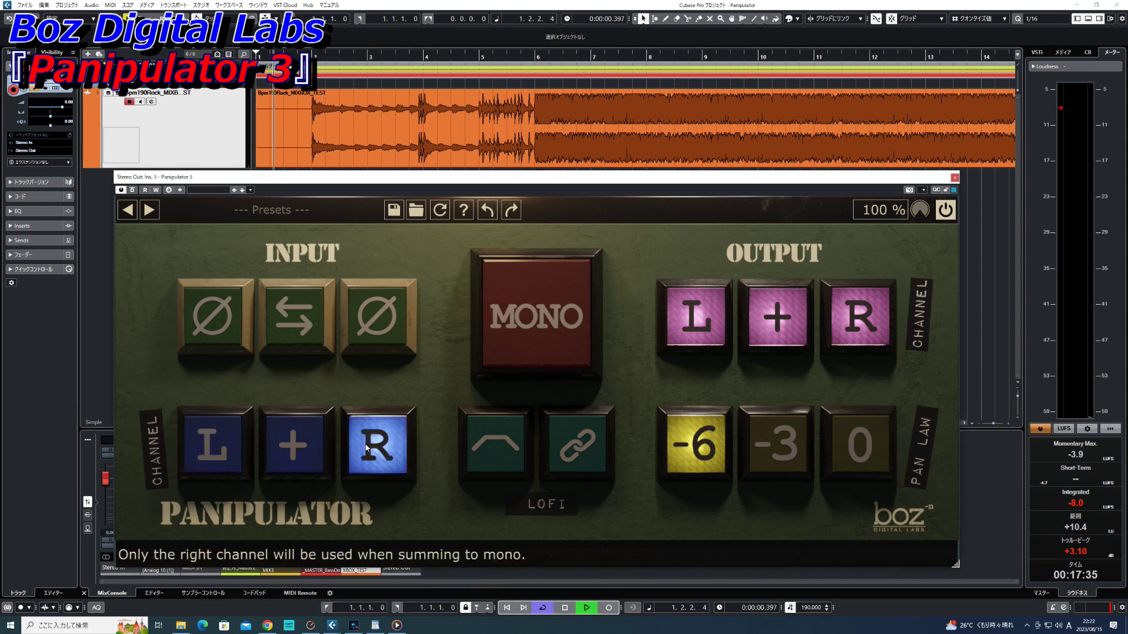
left_click(531, 351)
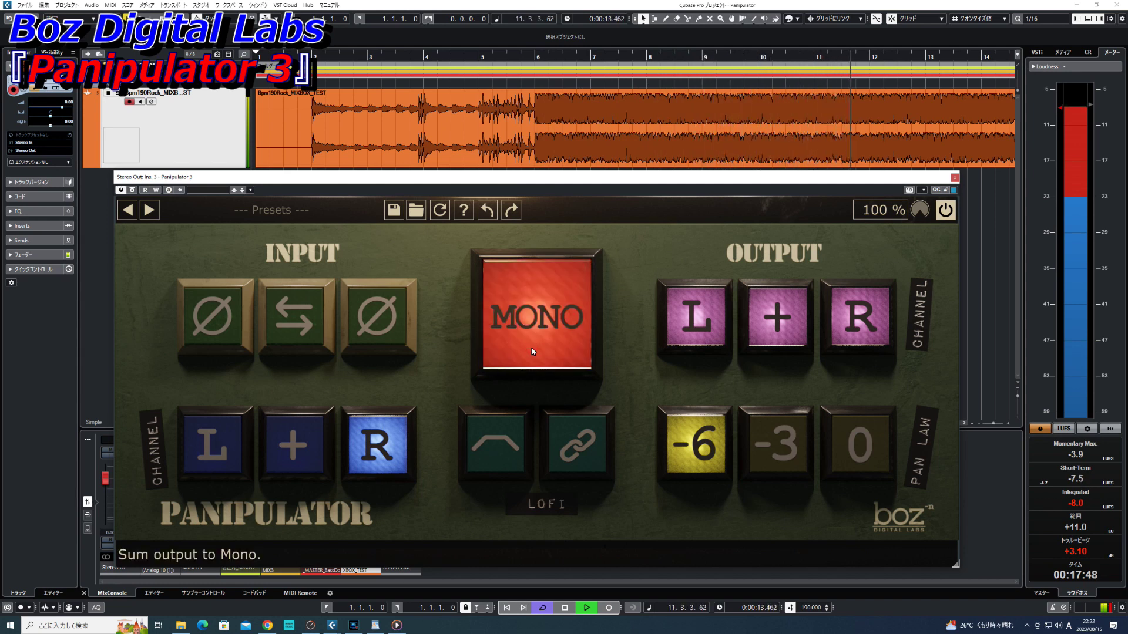
Step: Audition the right channel with the LoFi filter on and off, and compare mono with stereo
left_click(493, 445)
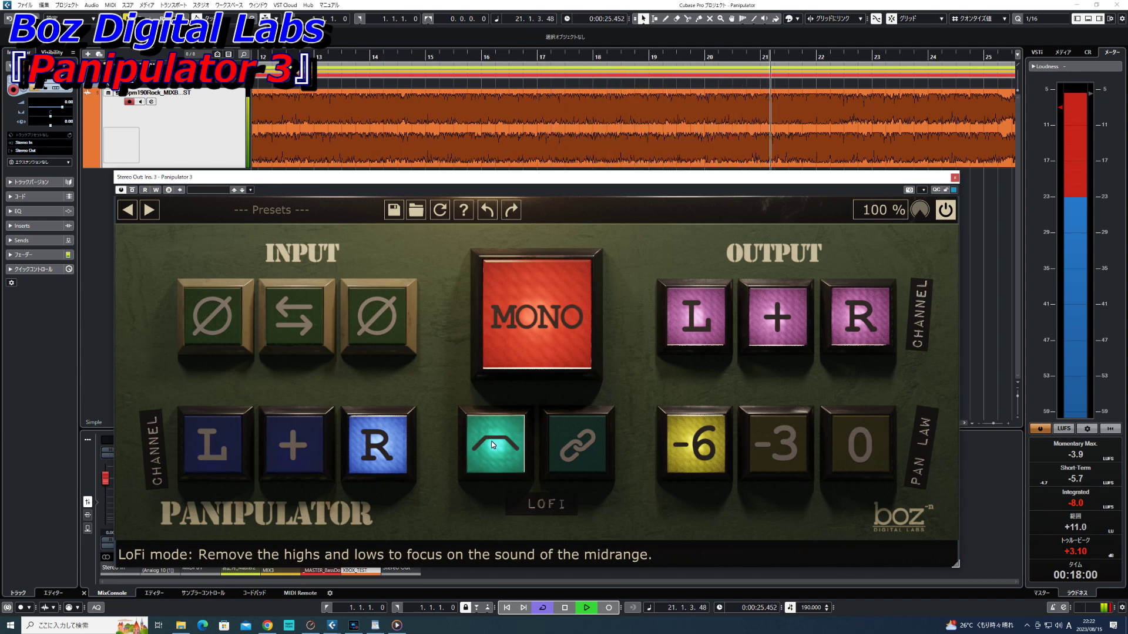
left_click(492, 444)
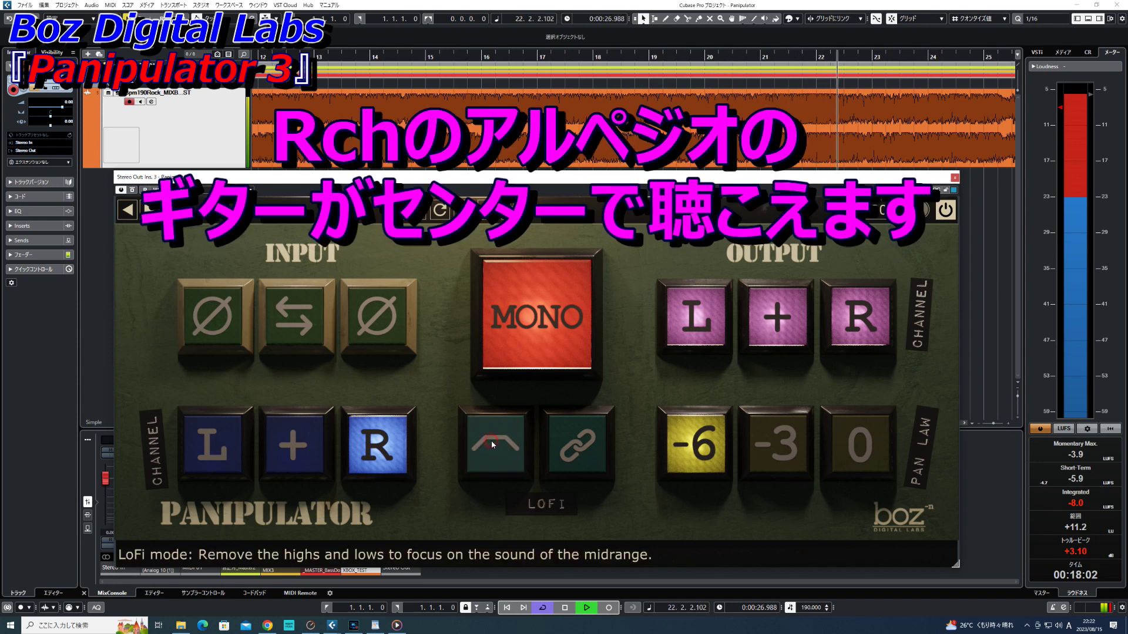
left_click(507, 353)
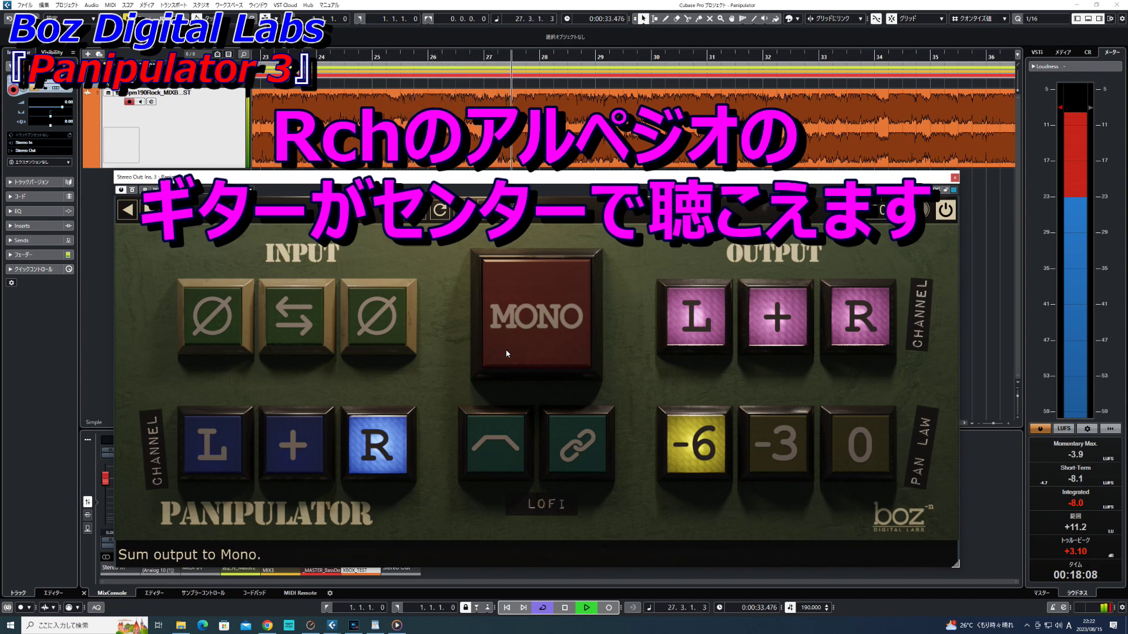
left_click(507, 353)
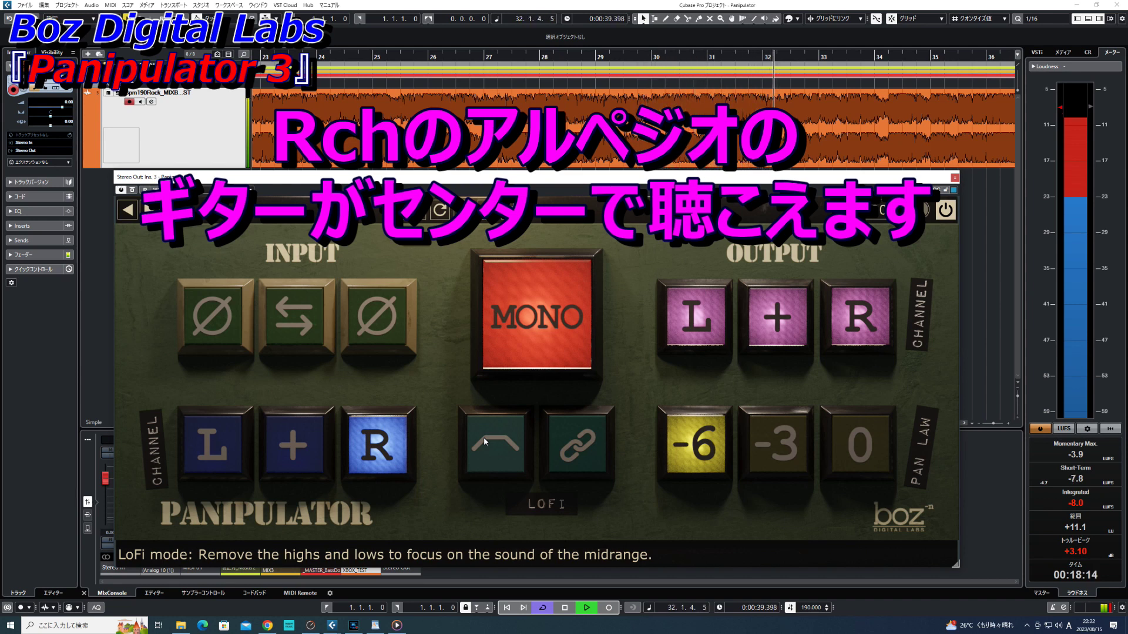
left_click(485, 442)
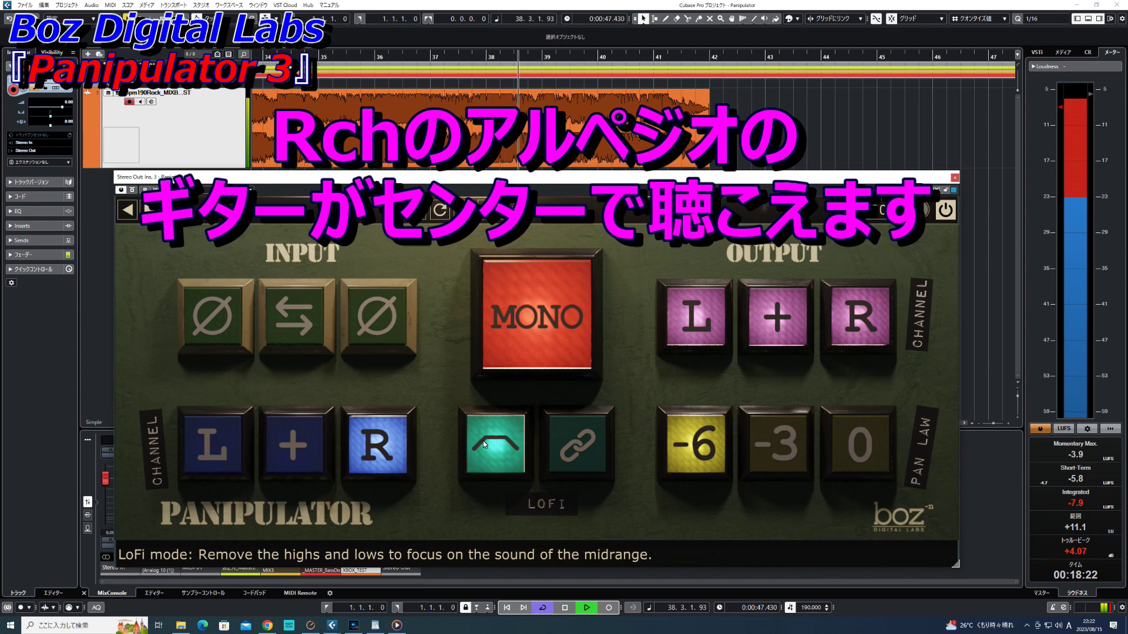
left_click(485, 444)
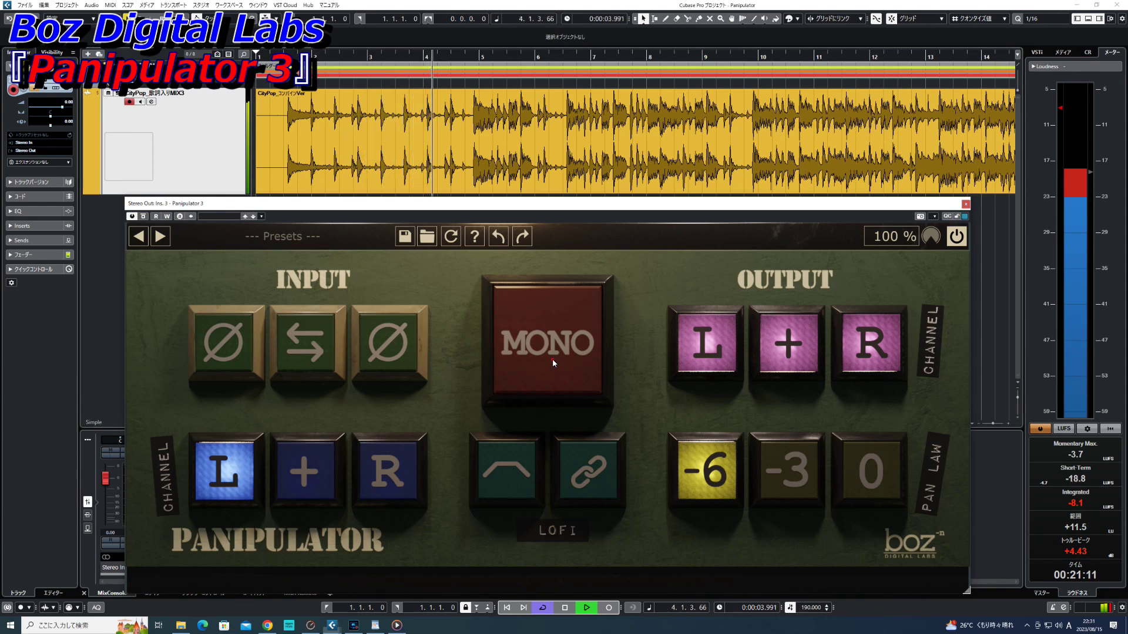
Step: Enable mono on the CityPop mix and alternate the input between right only and left only, ending on left
left_click(553, 361)
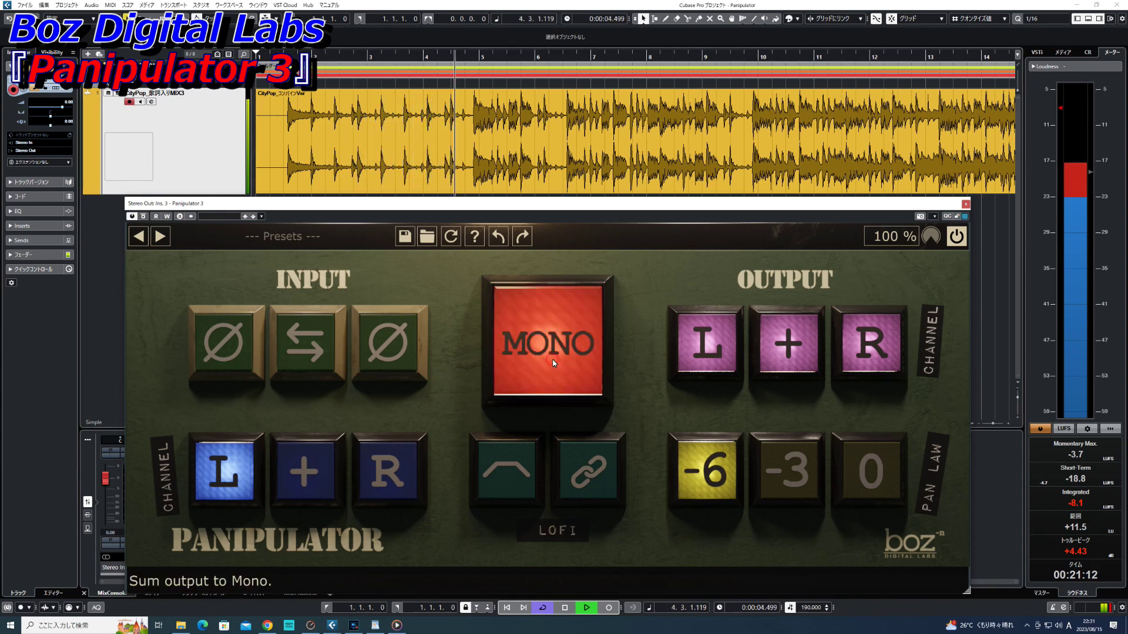
left_click(378, 482)
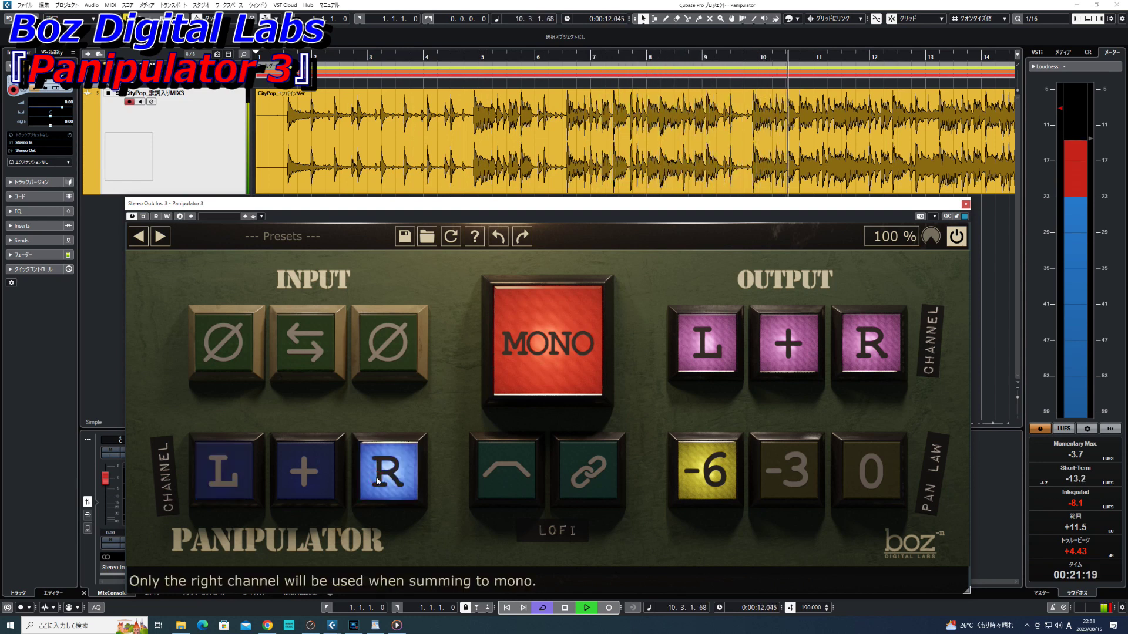
left_click(247, 478)
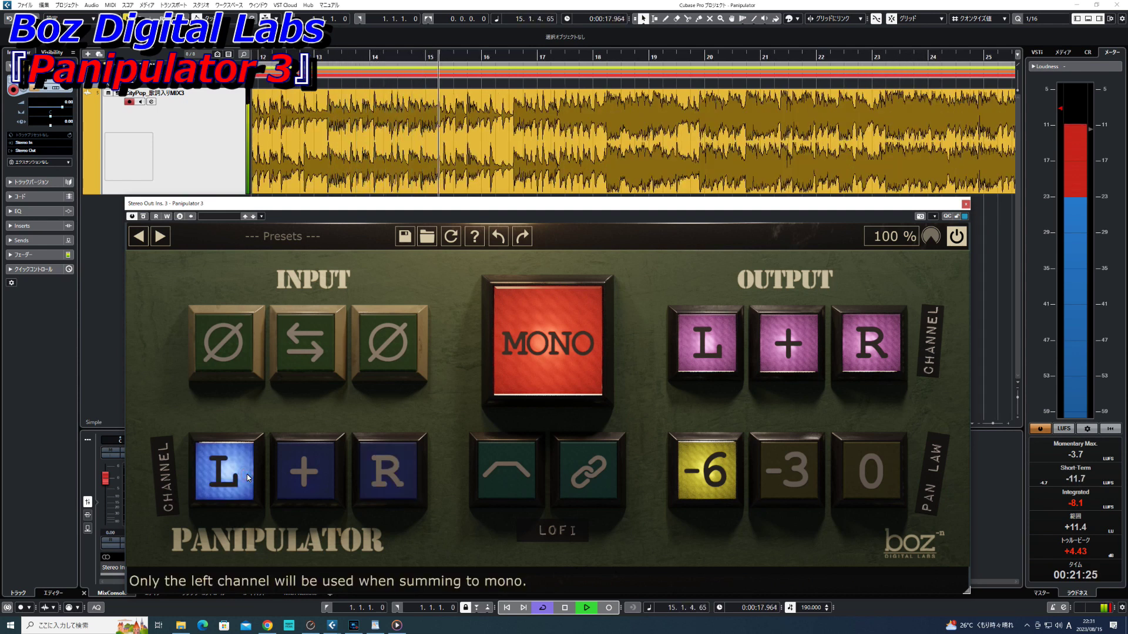
left_click(383, 485)
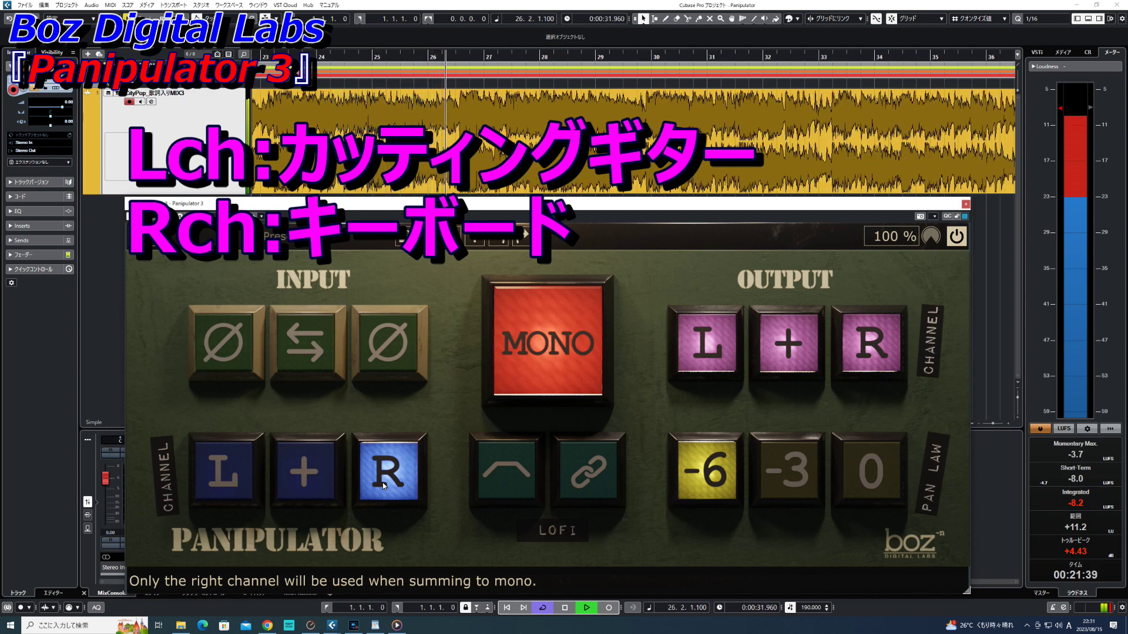
left_click(224, 471)
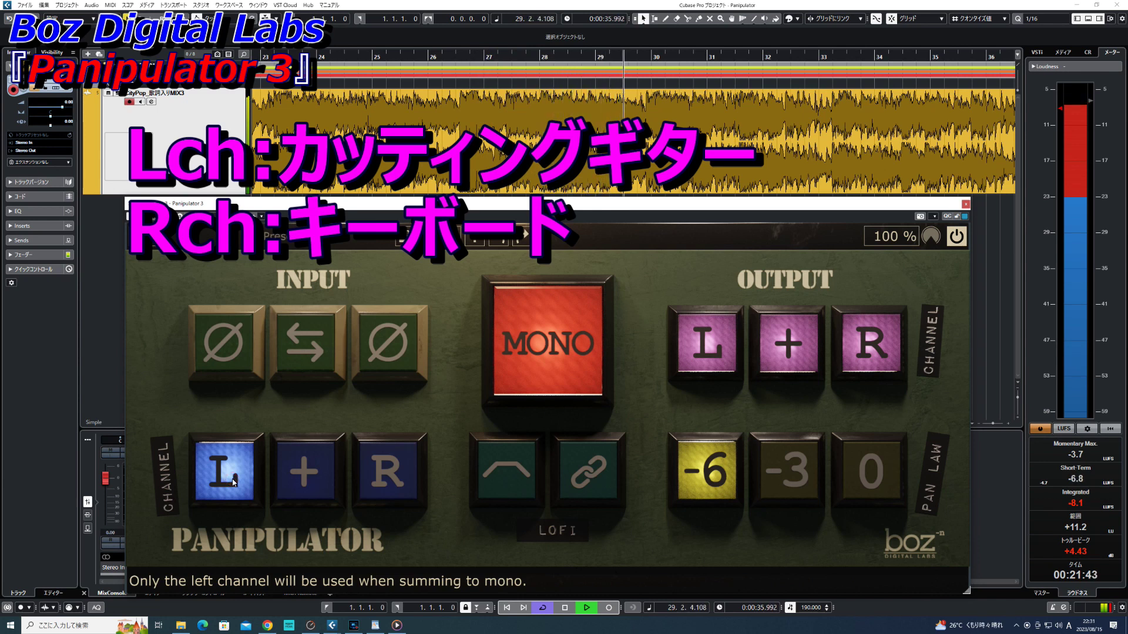
Step: Compare the left-only and right-only inputs with the LoFi filter enabled, and turn LoFi off on the left channel
left_click(488, 481)
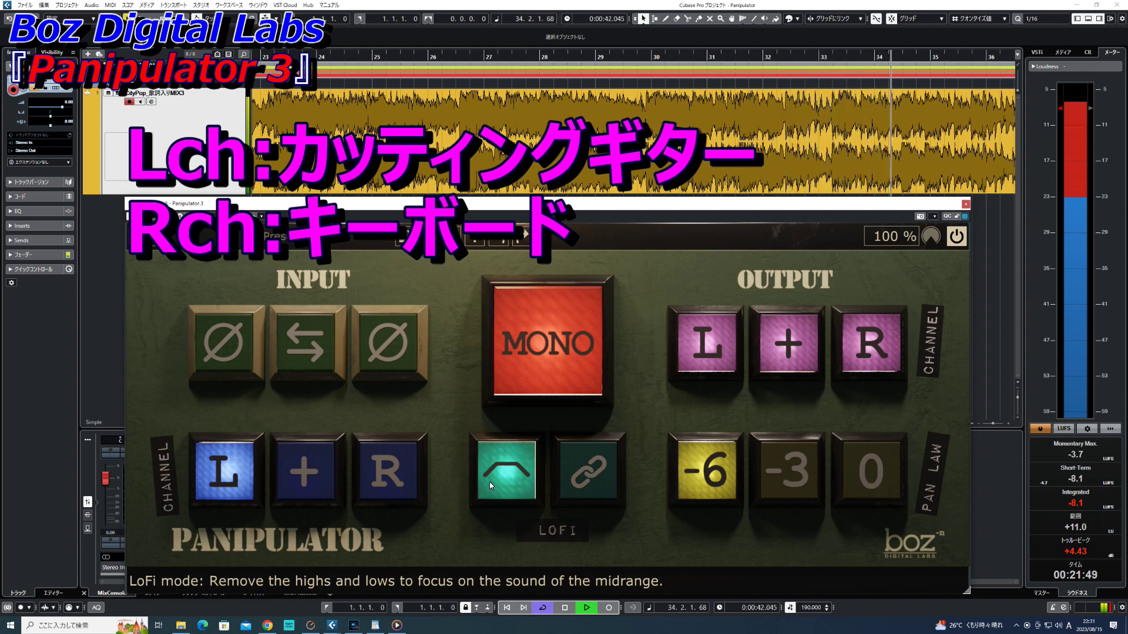
left_click(406, 482)
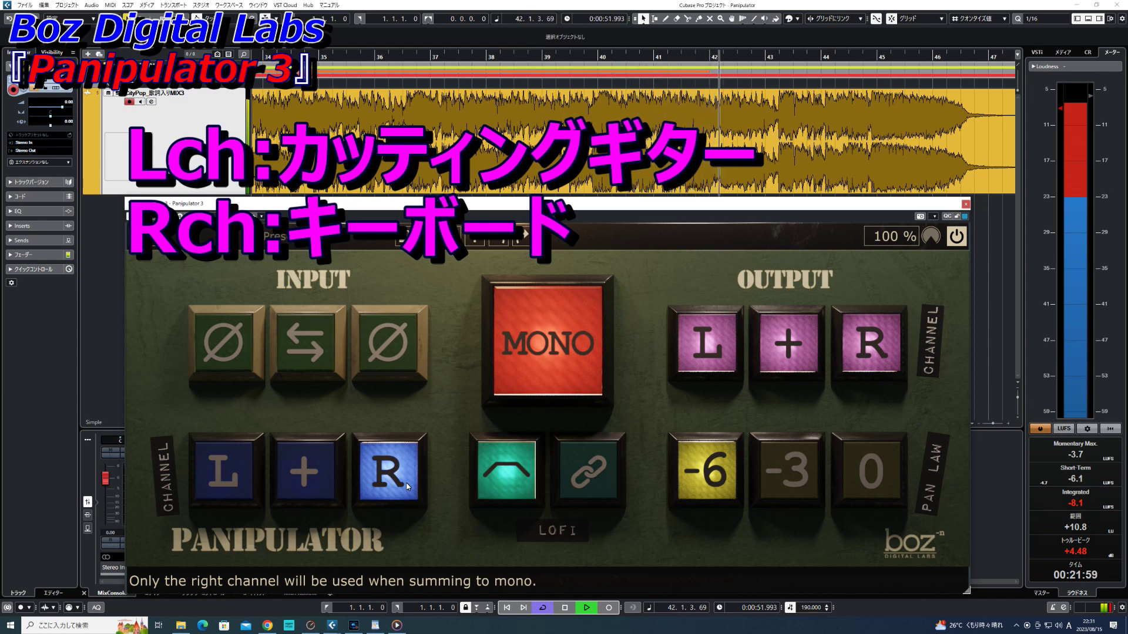
left_click(241, 481)
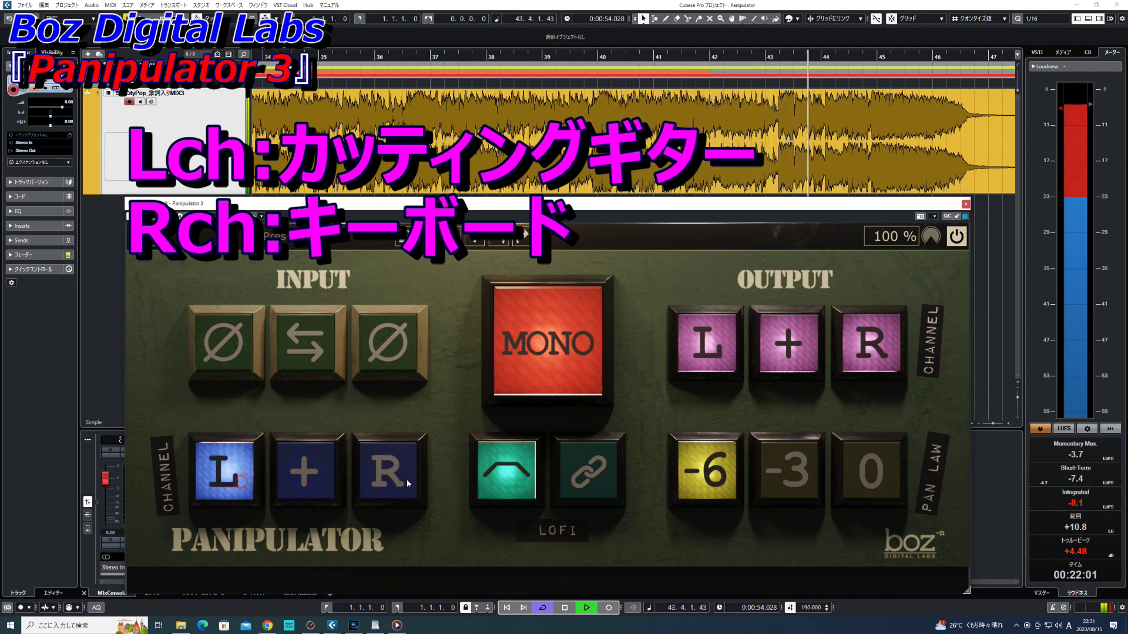
left_click(500, 485)
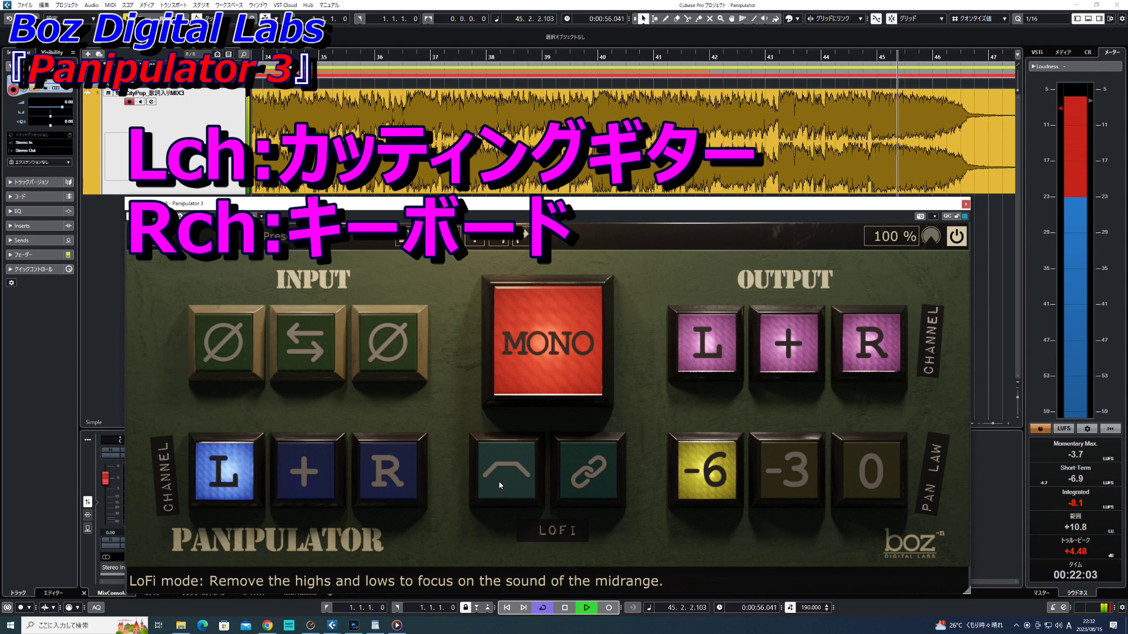